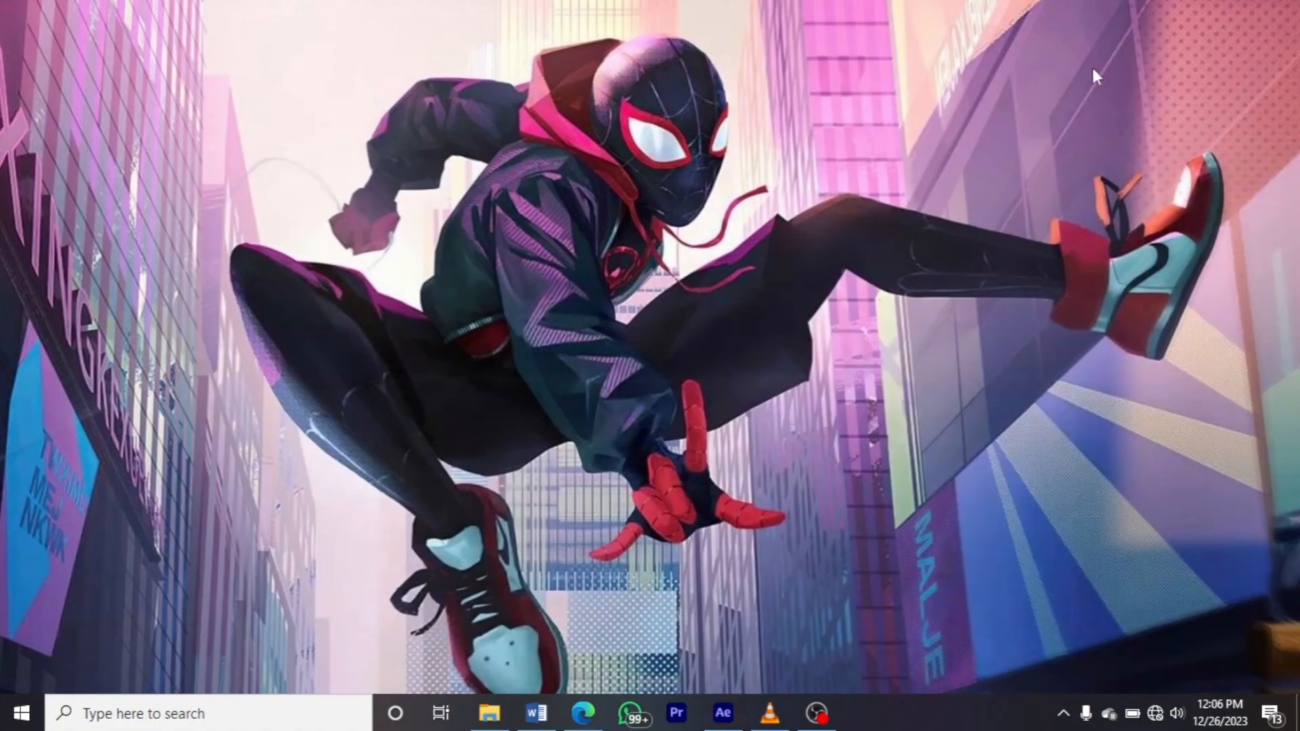
Step: Review the outline of the Adobe After Effects interface in the open Word document
left_click(1190, 9)
left_click(537, 713)
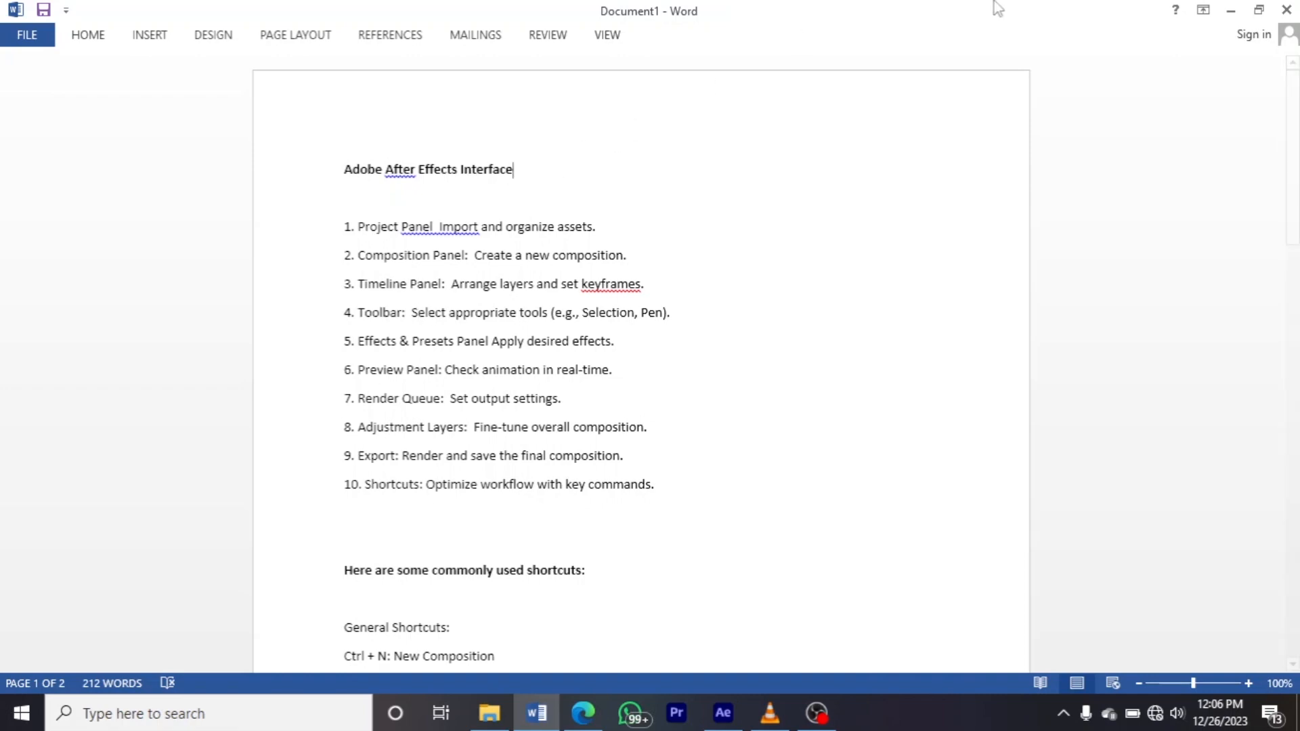
left_click(1231, 10)
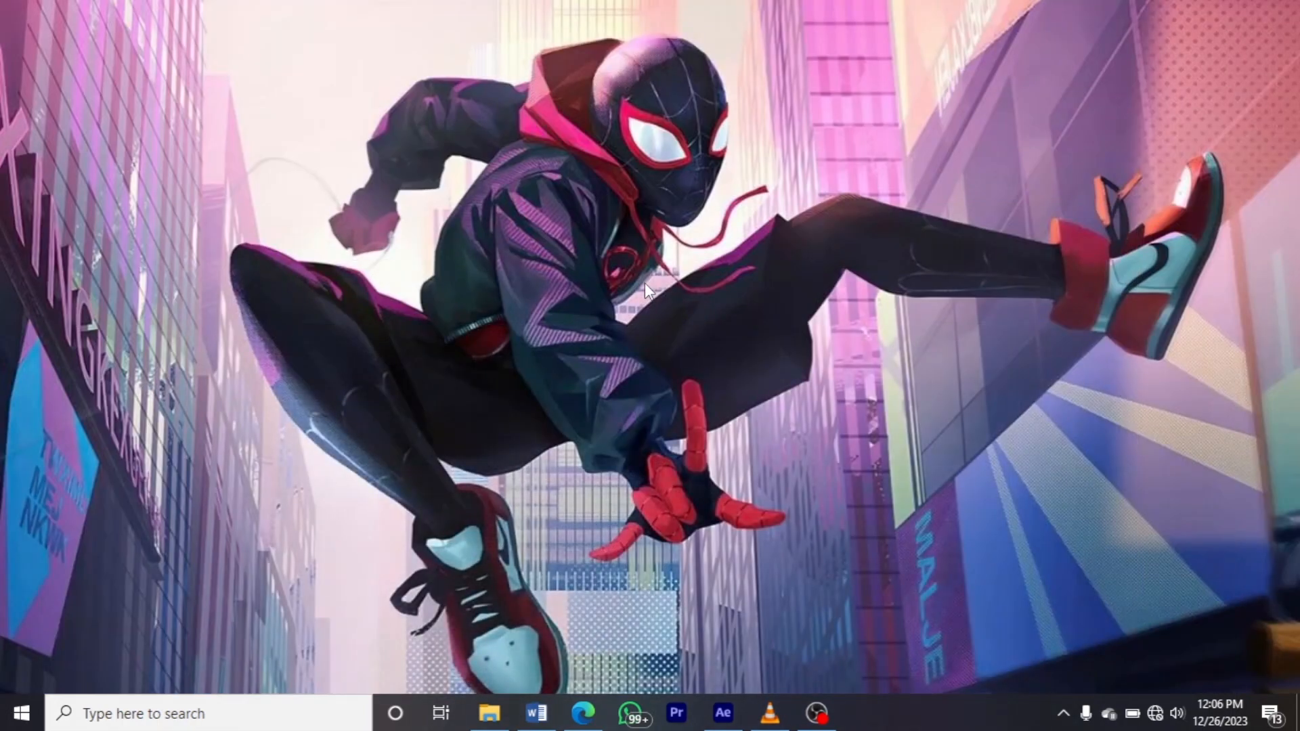
Step: Switch to After Effects and create a 1080 x 1920 px composition named "simple logo"
left_click(723, 712)
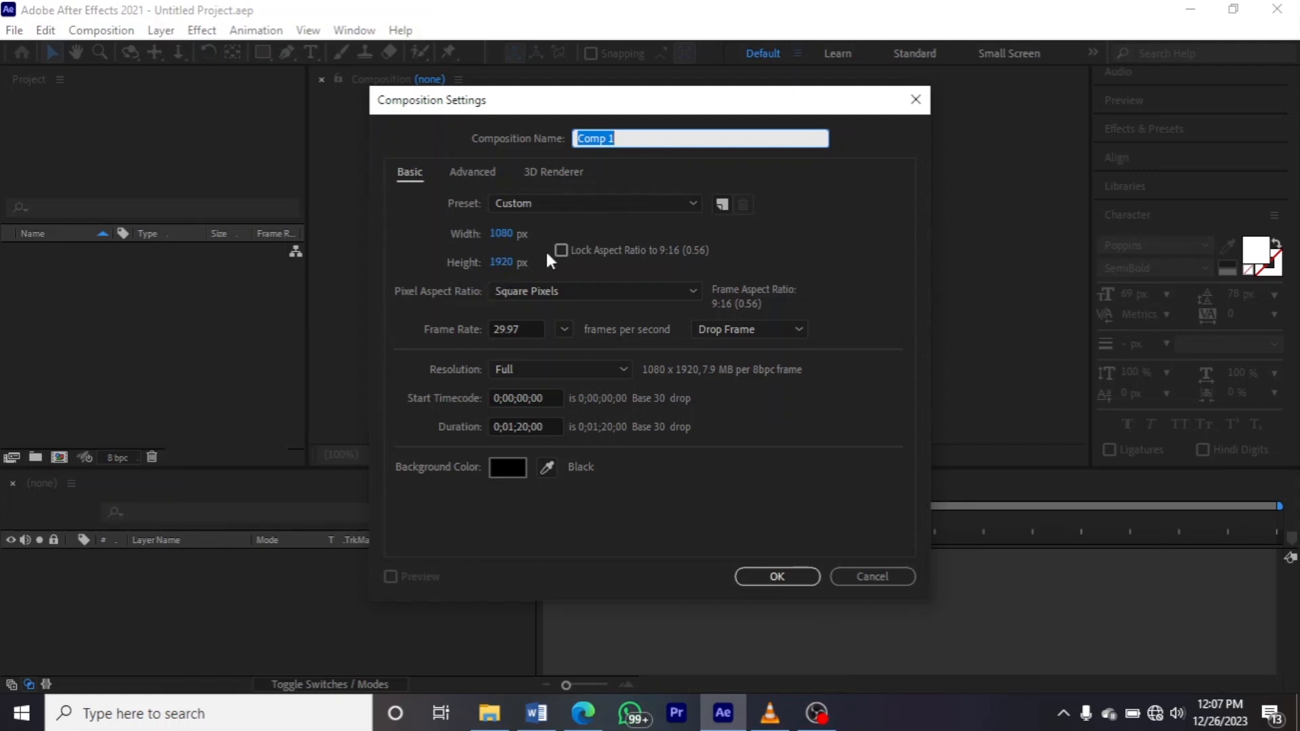
key("BackSpace")
type("simple logo")
left_click(776, 574)
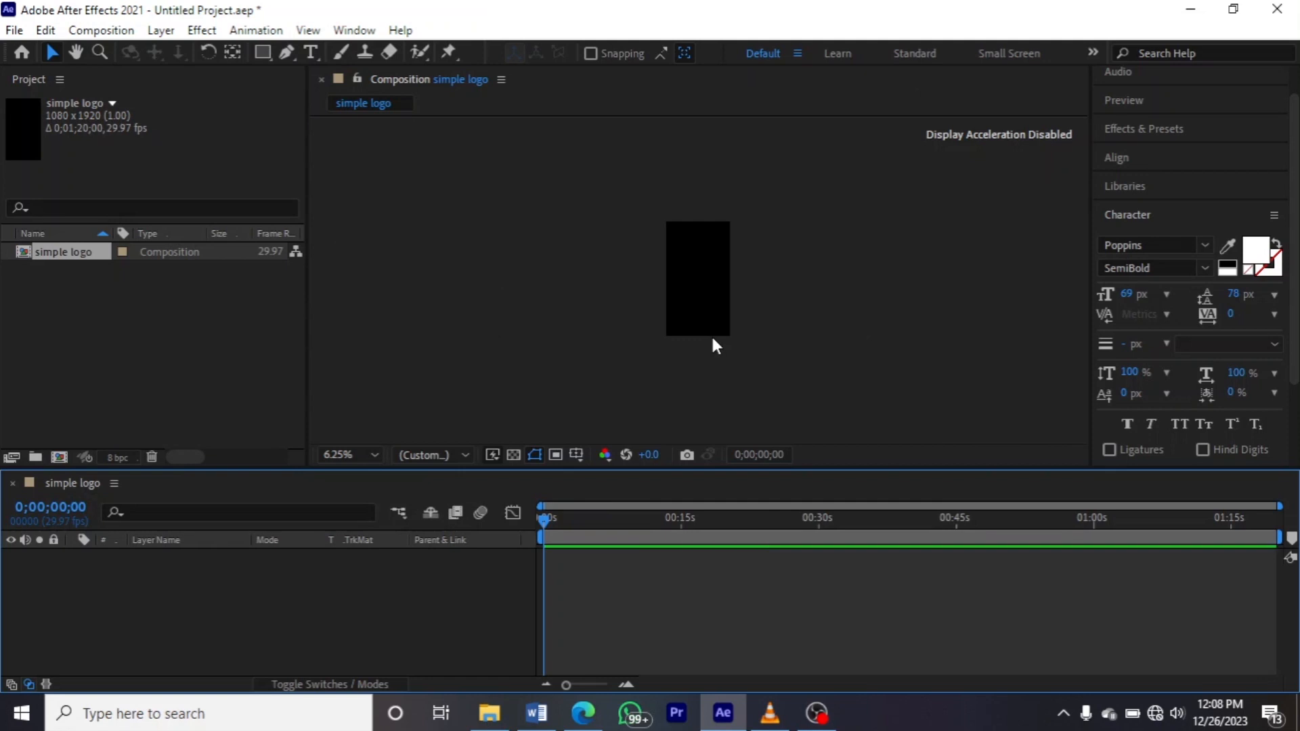
key("period")
key("period")
key("comma")
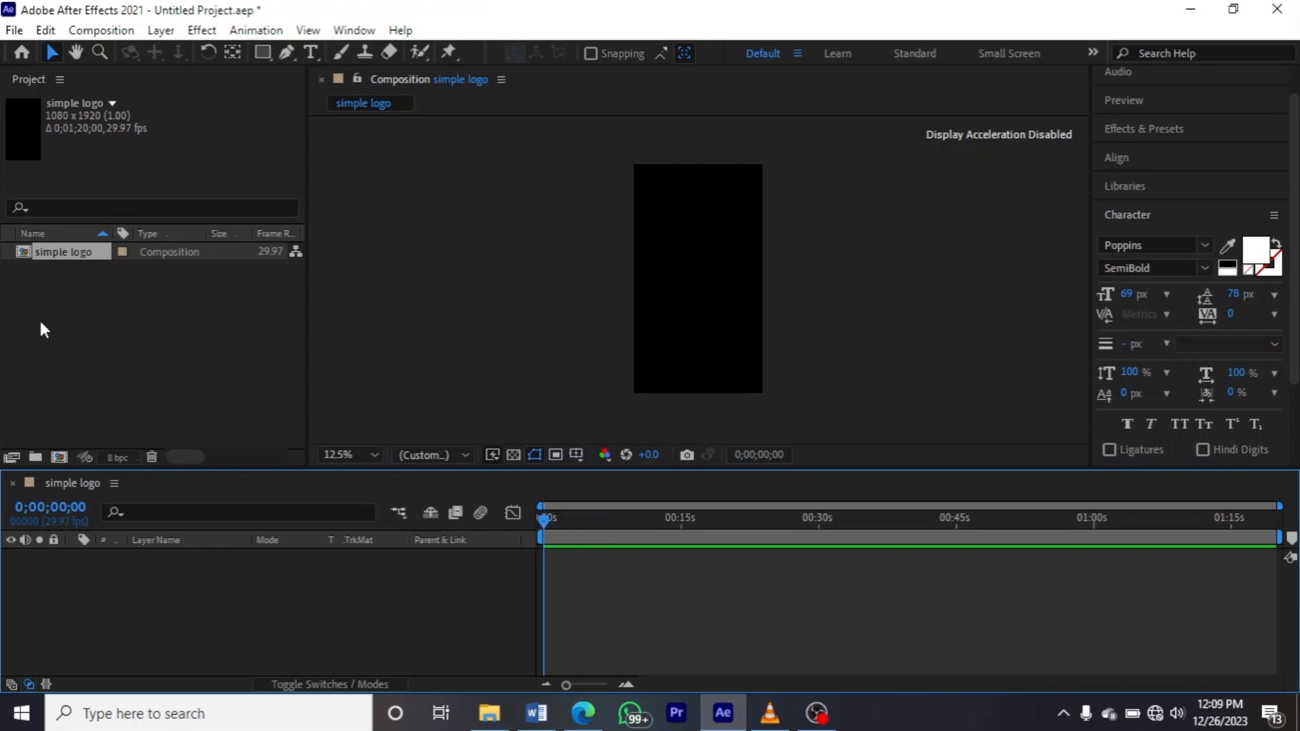
Step: Import the orange honey jar image whose name starts with "A combination of our sustainably sourced raw" from the HONEYNGREENS folder as footage
double_click(105, 347)
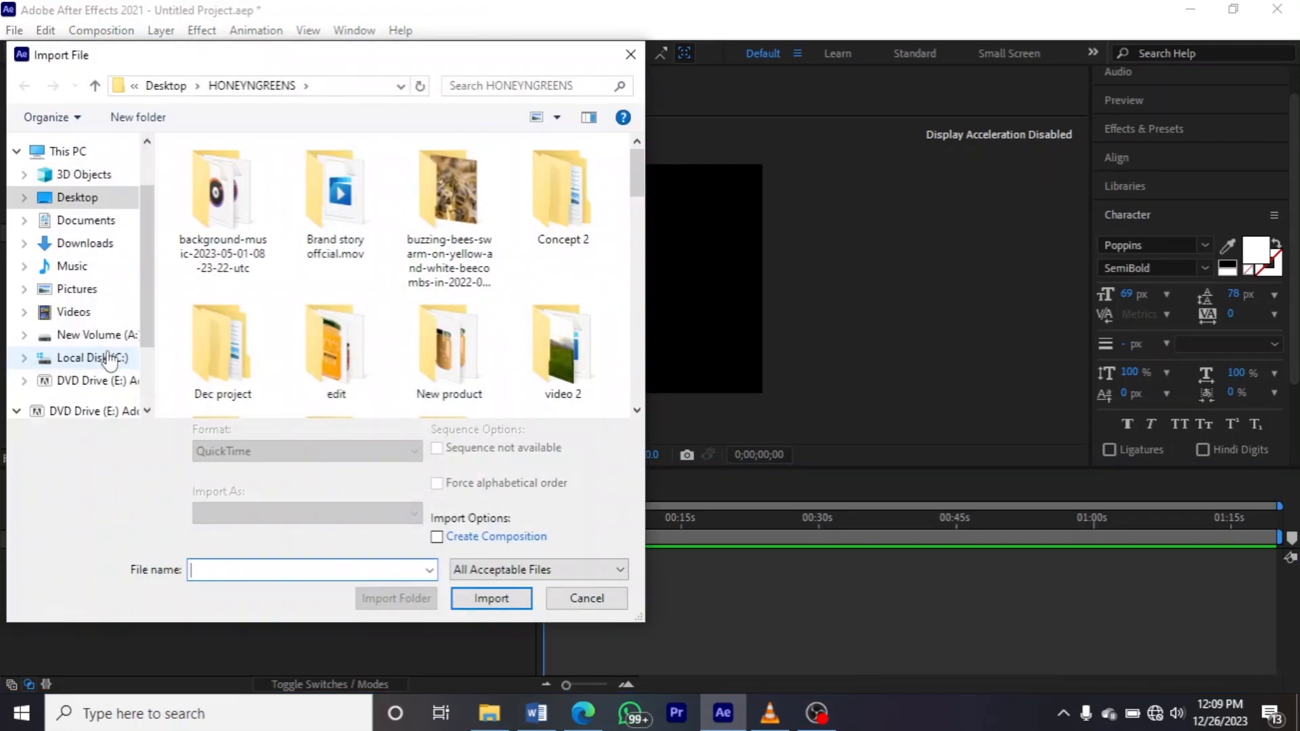
left_click_drag(641, 165, 635, 230)
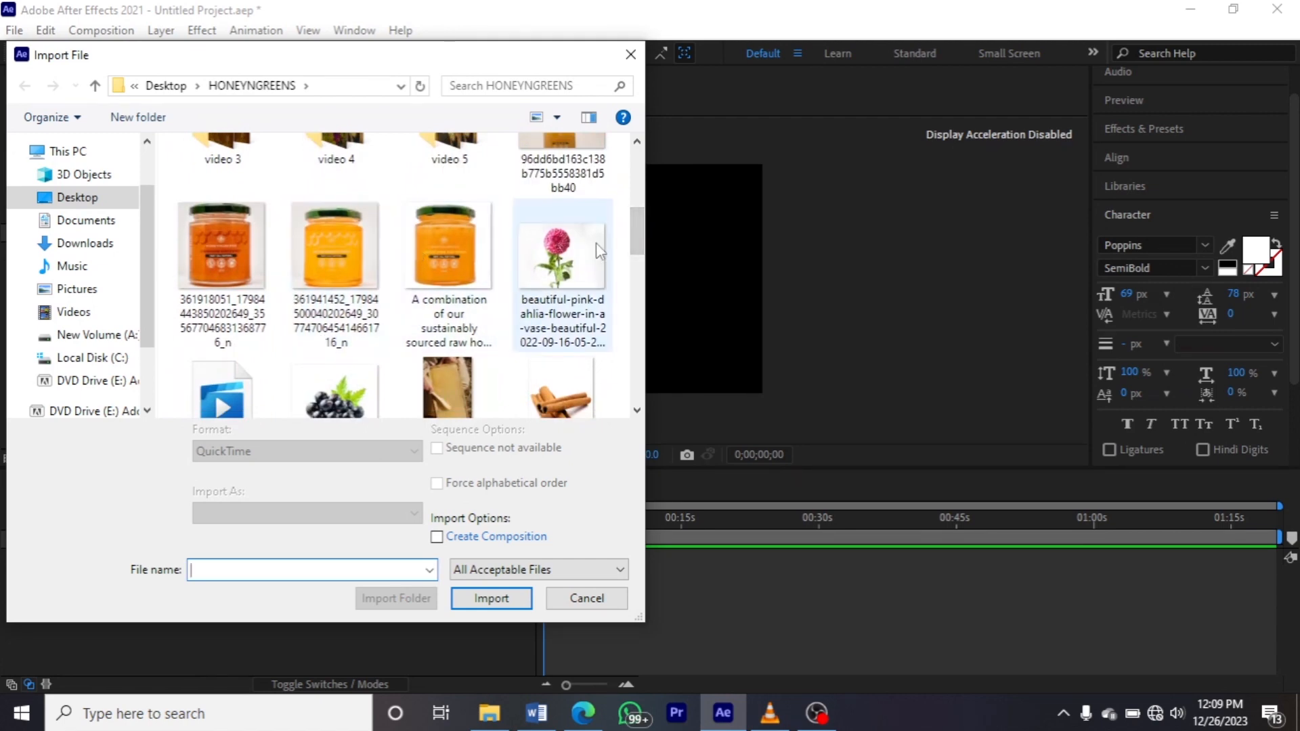
left_click(206, 245, "shift")
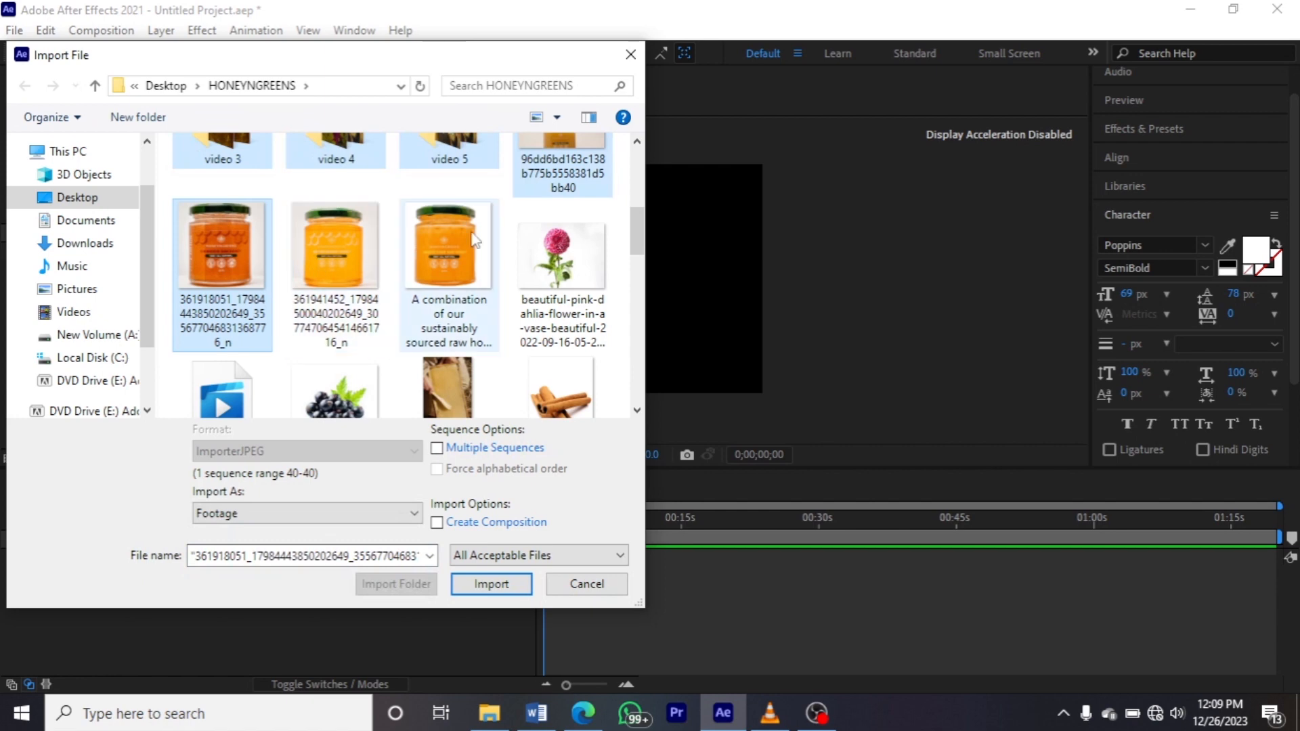
left_click(431, 277)
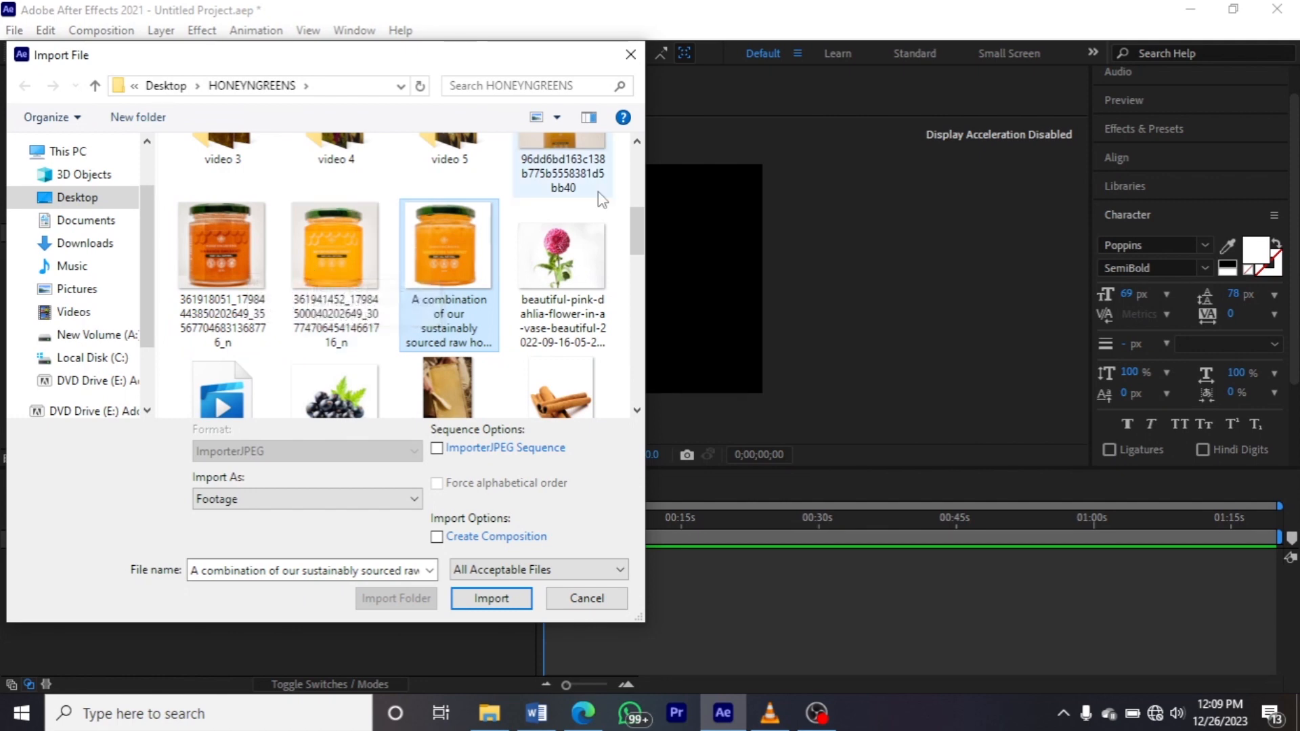
left_click(478, 597)
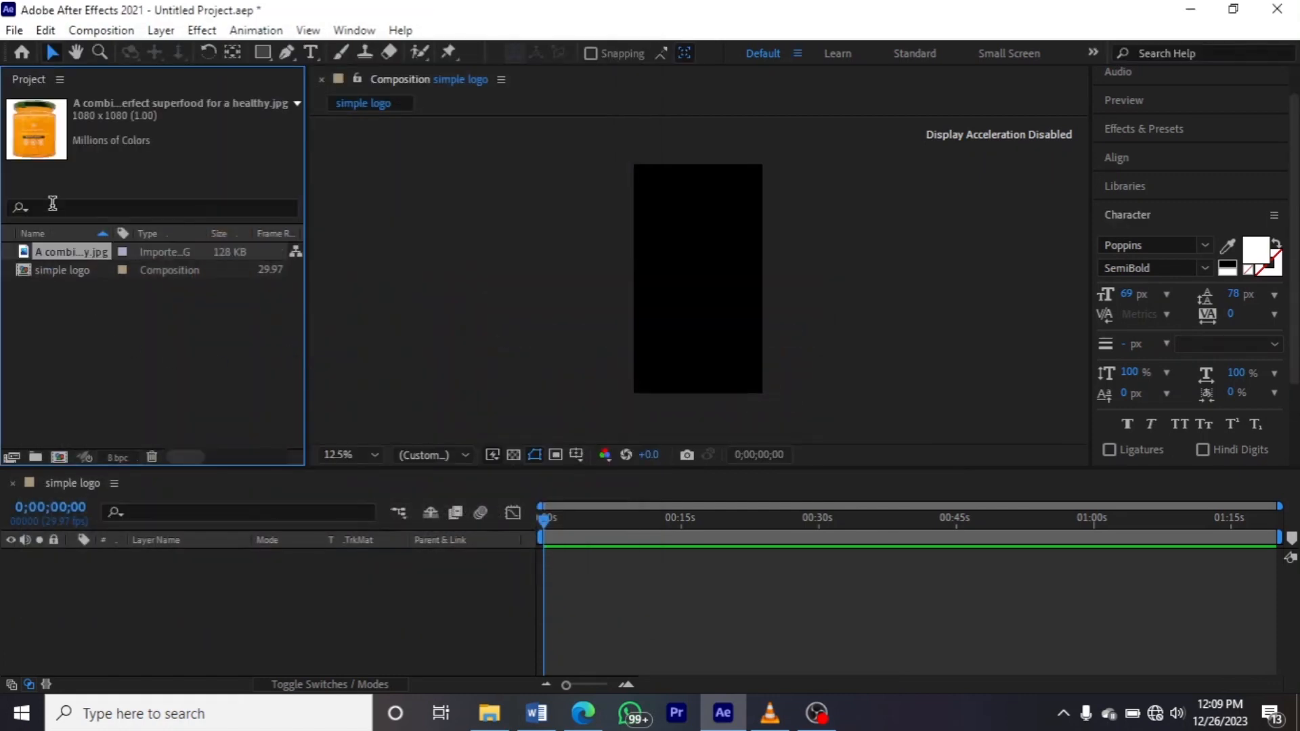
left_click(86, 271)
left_click(84, 252)
right_click(216, 566)
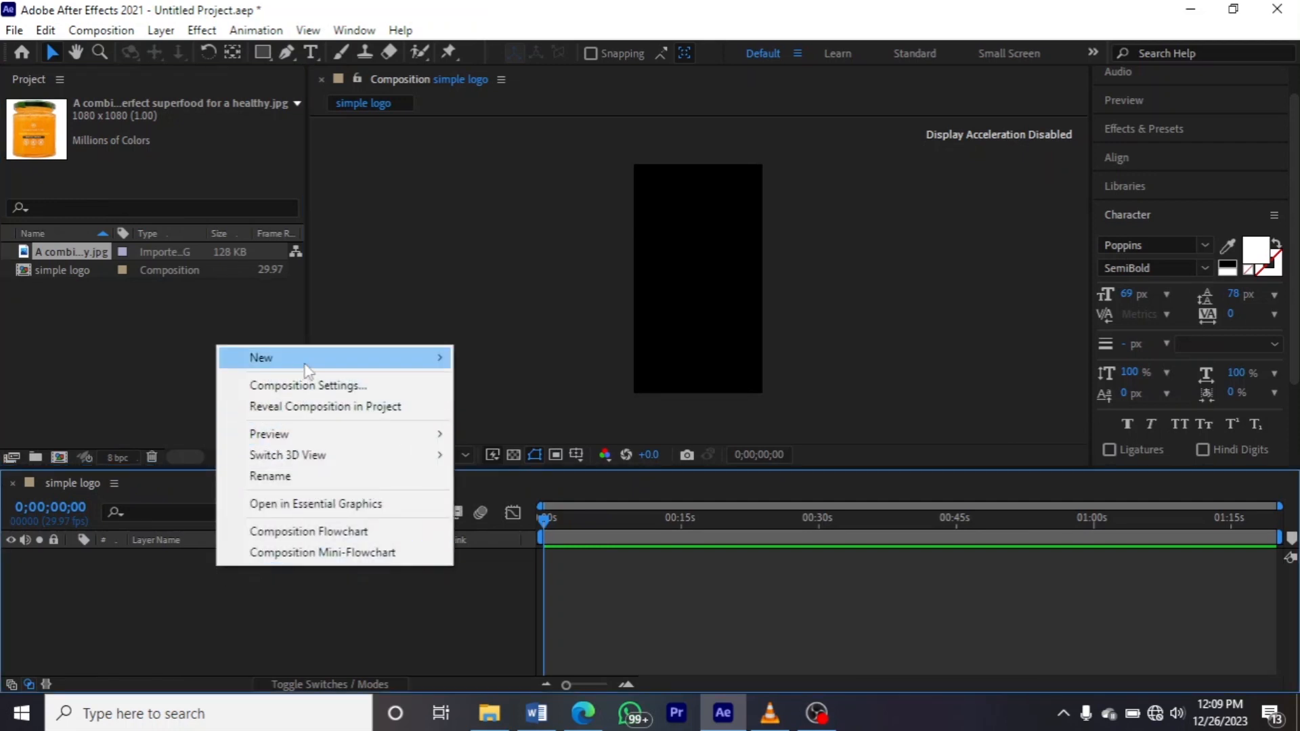
left_click(228, 634)
right_click(226, 605)
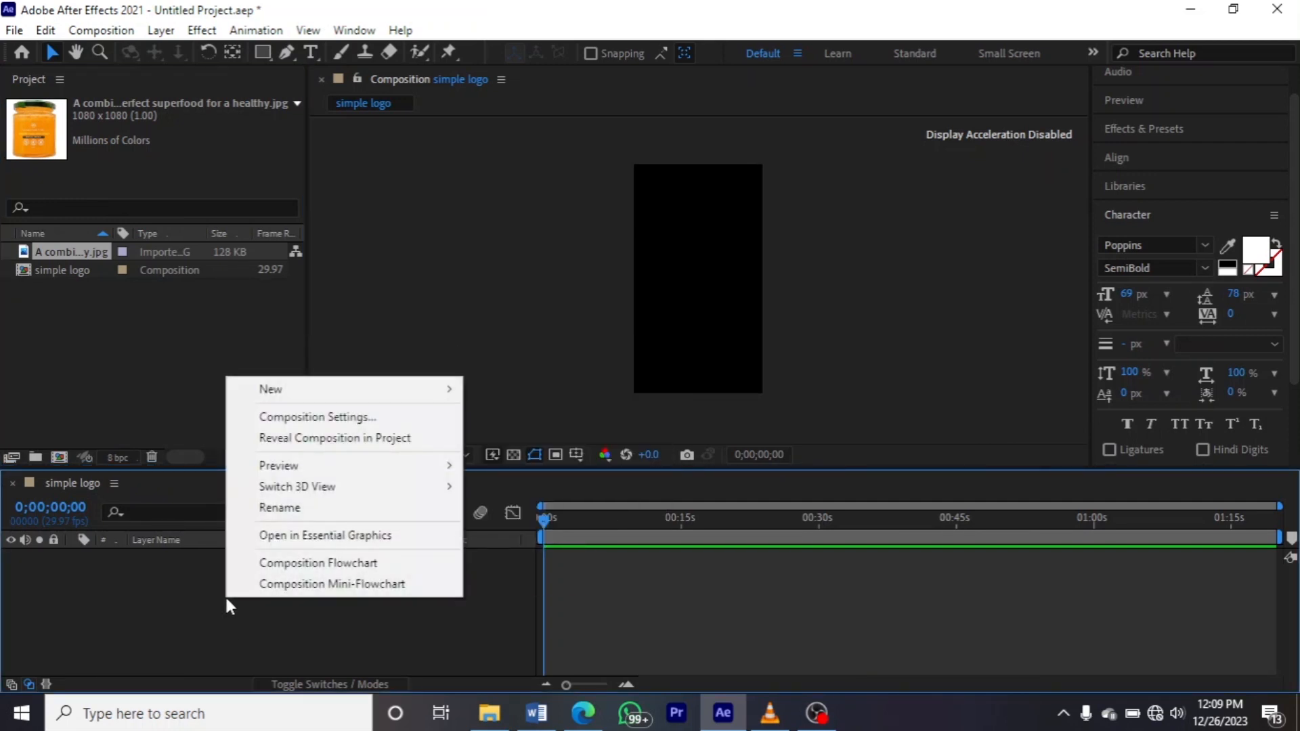
left_click(215, 626)
right_click(214, 624)
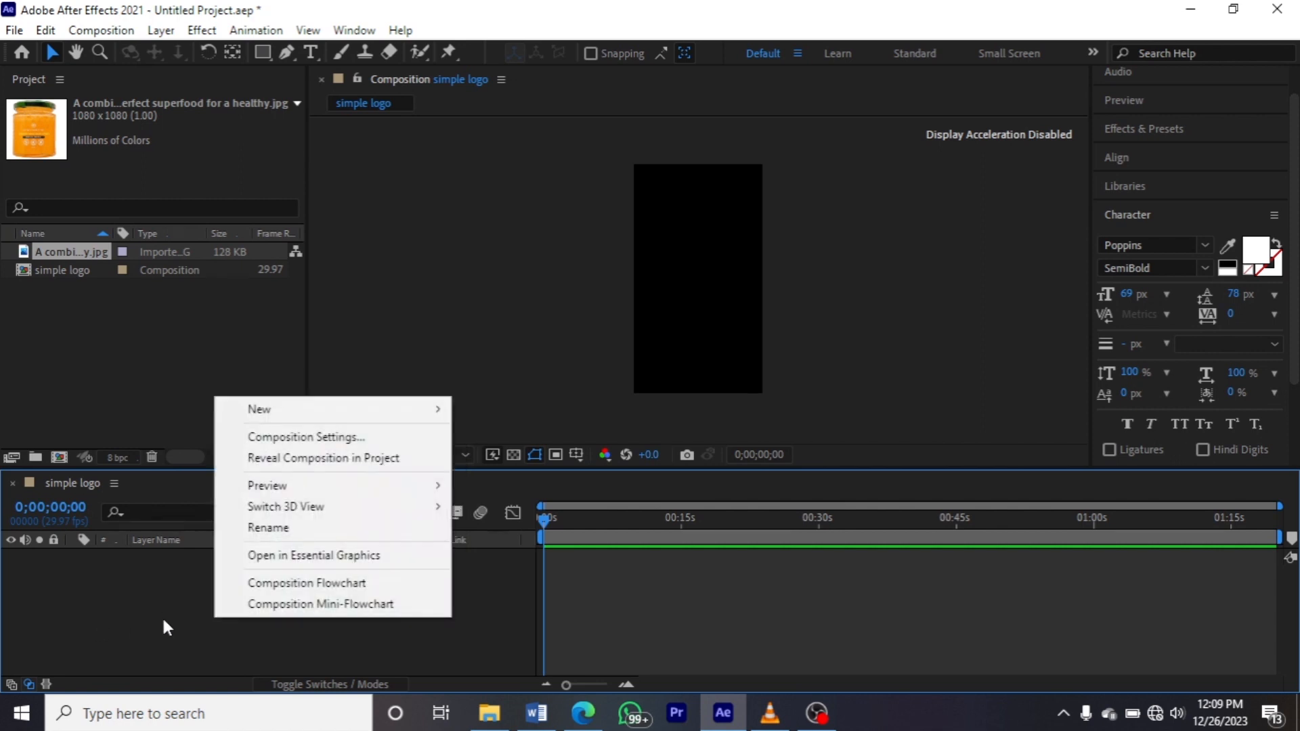
left_click(219, 620)
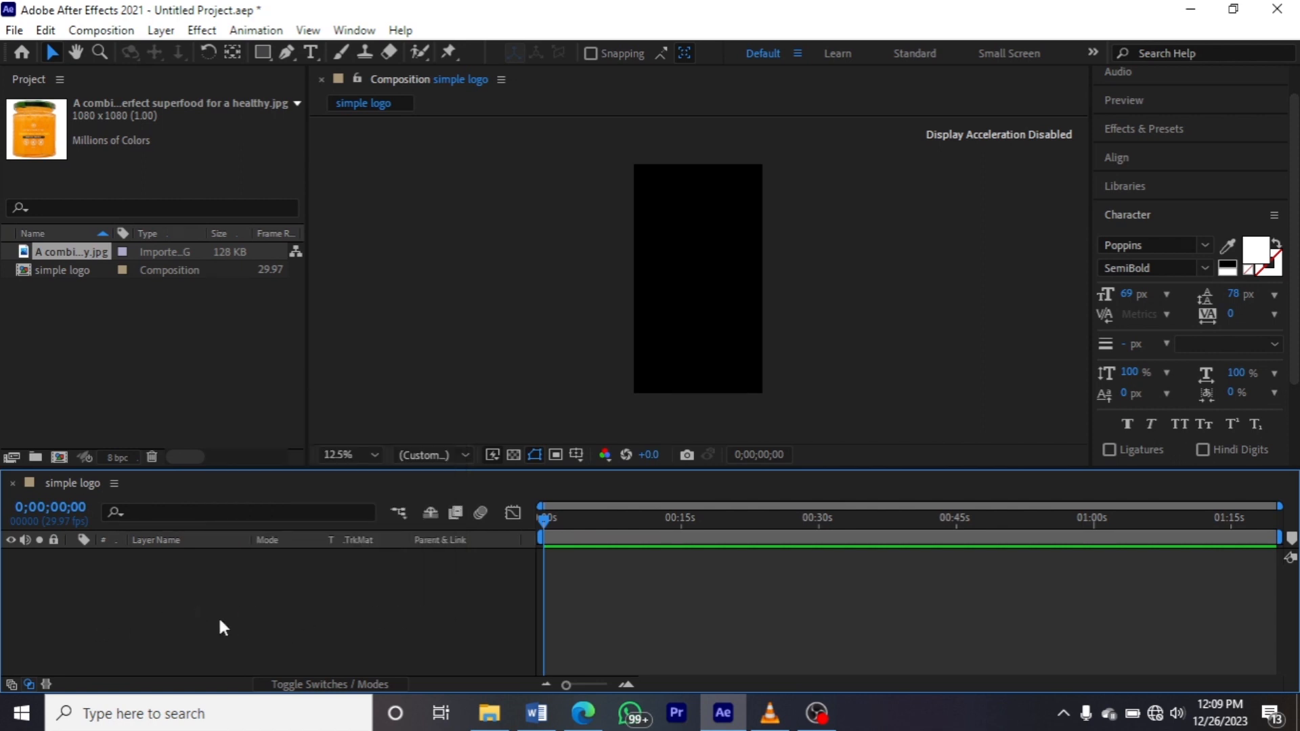
Step: Create a 1080 x 1920 px black solid layer named "bg" in the simple logo composition
right_click(170, 581)
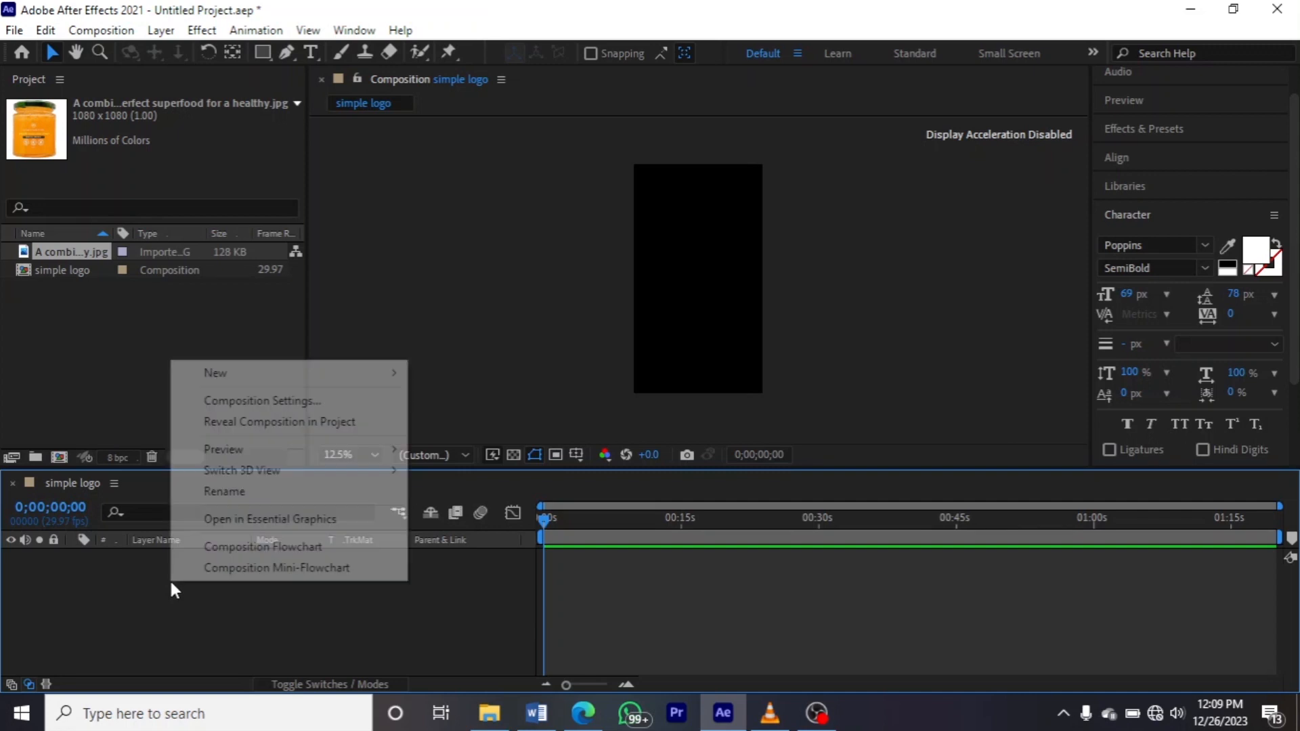
mouse_move(294, 380)
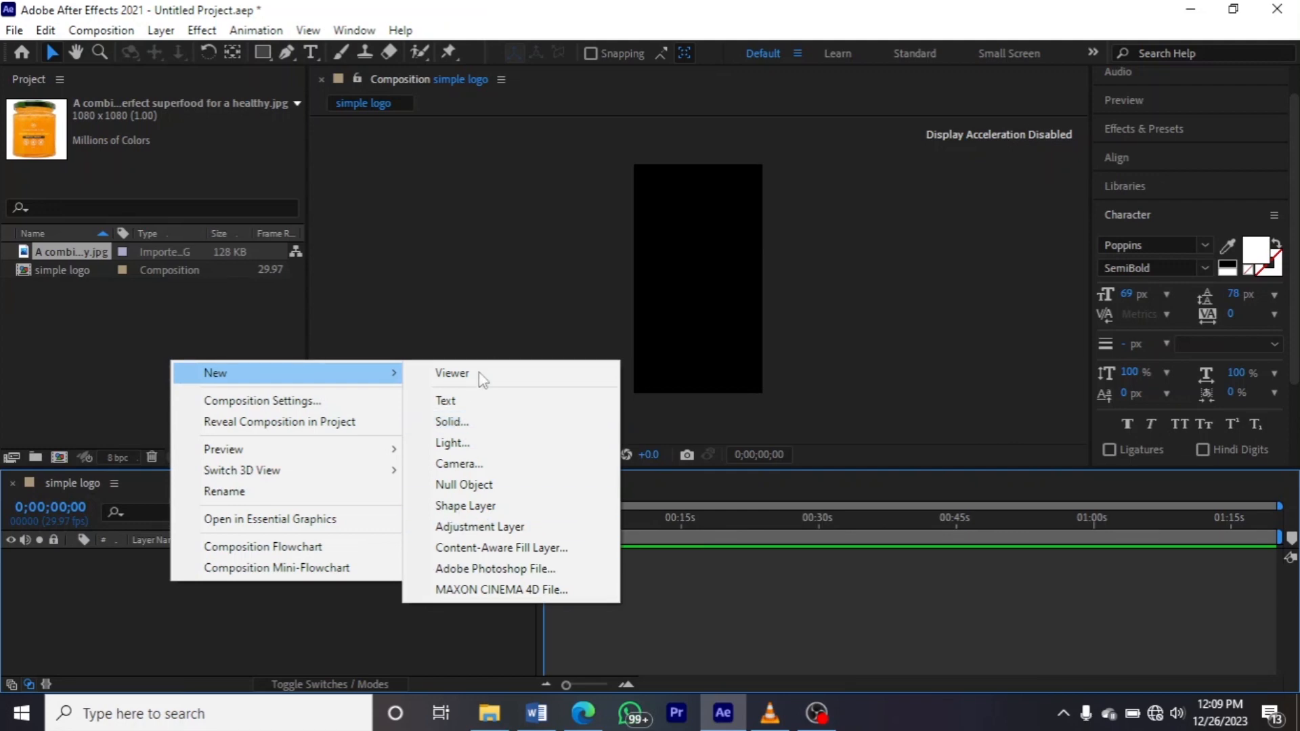
left_click(451, 421)
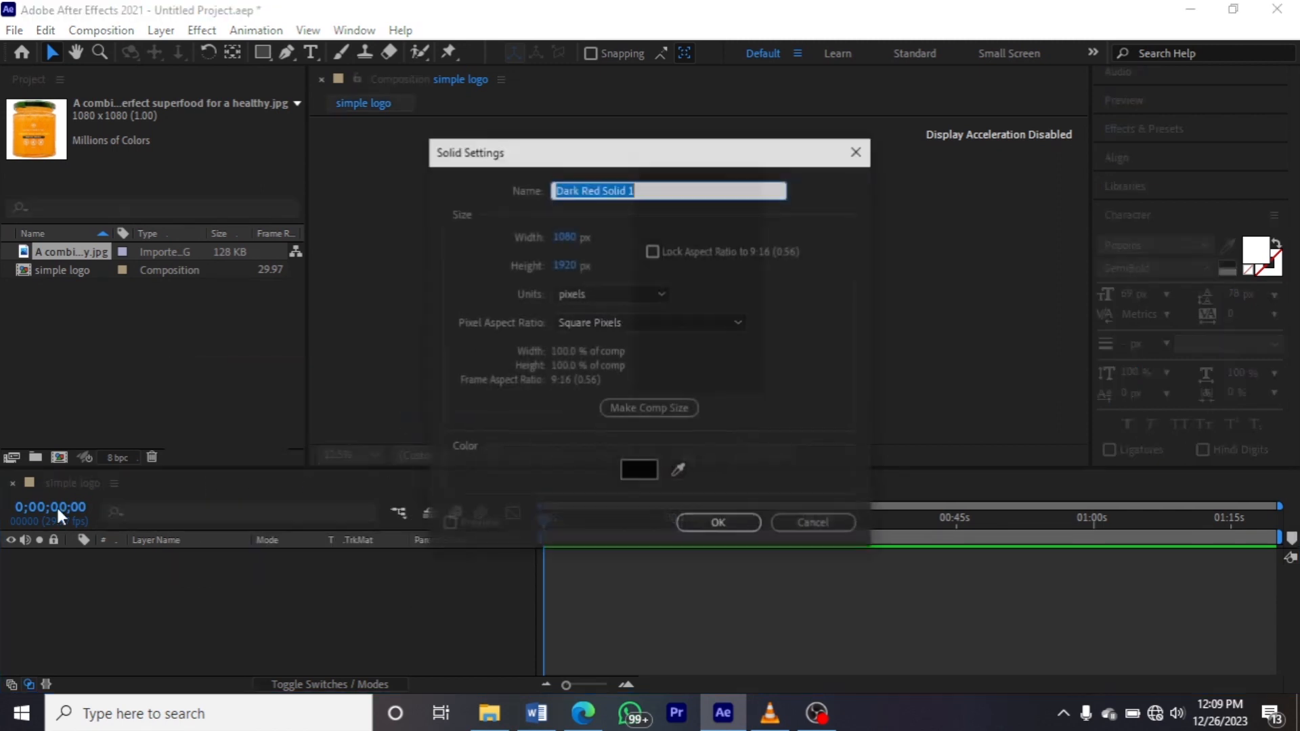
key("BackSpace")
type("bg")
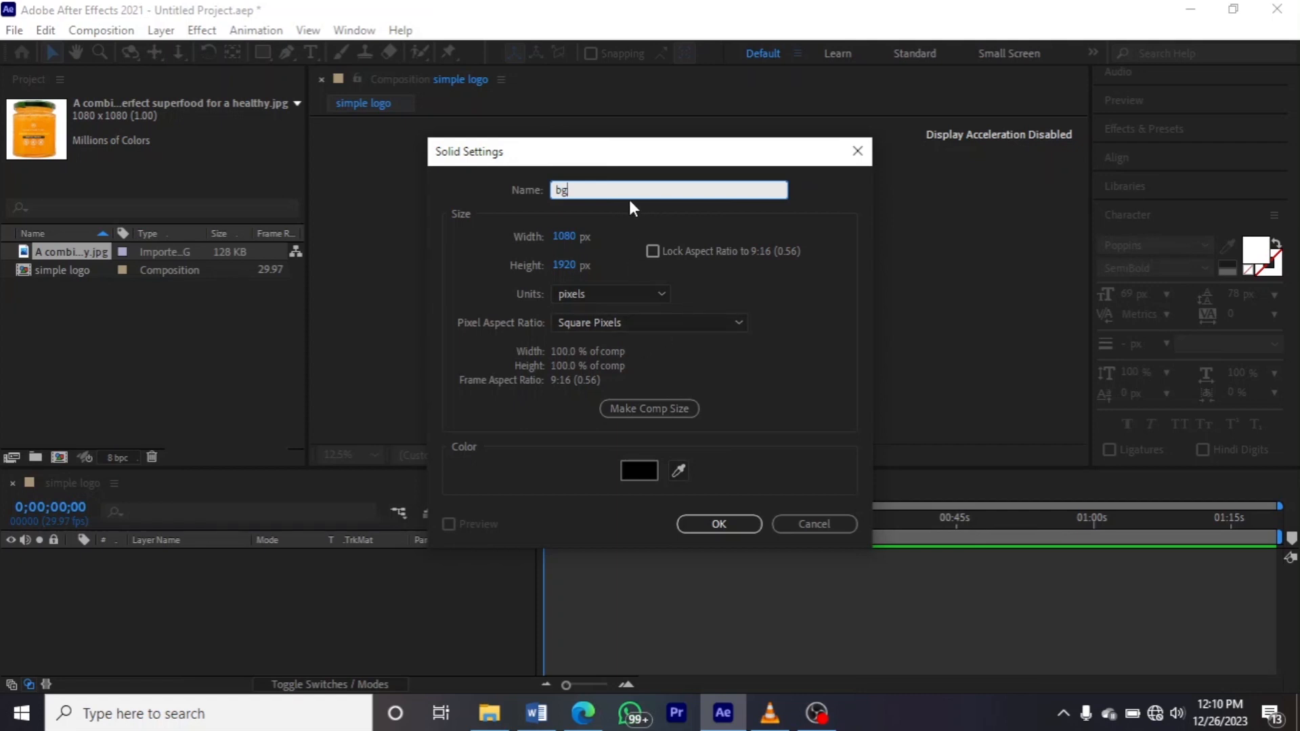
left_click(714, 528)
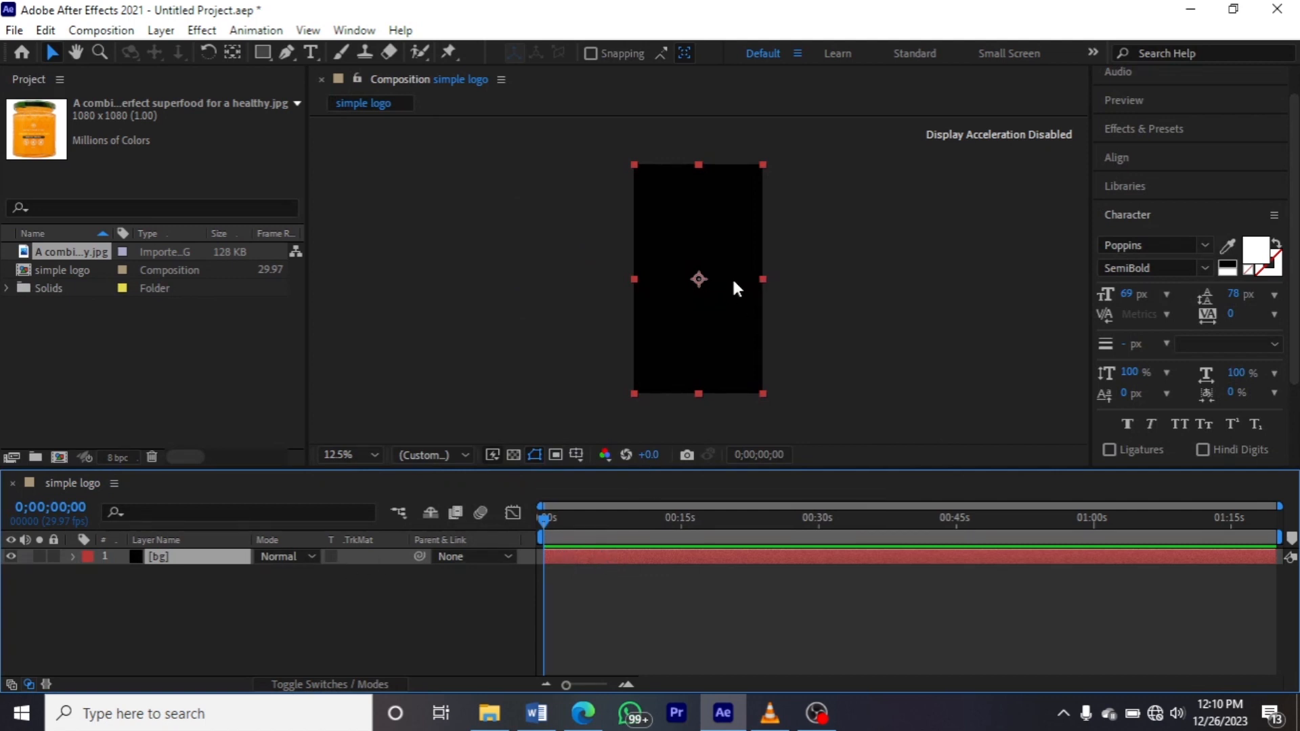
Step: Add the imported honey jar image to the timeline as a layer above the bg solid
scroll(722, 301, "up", 3)
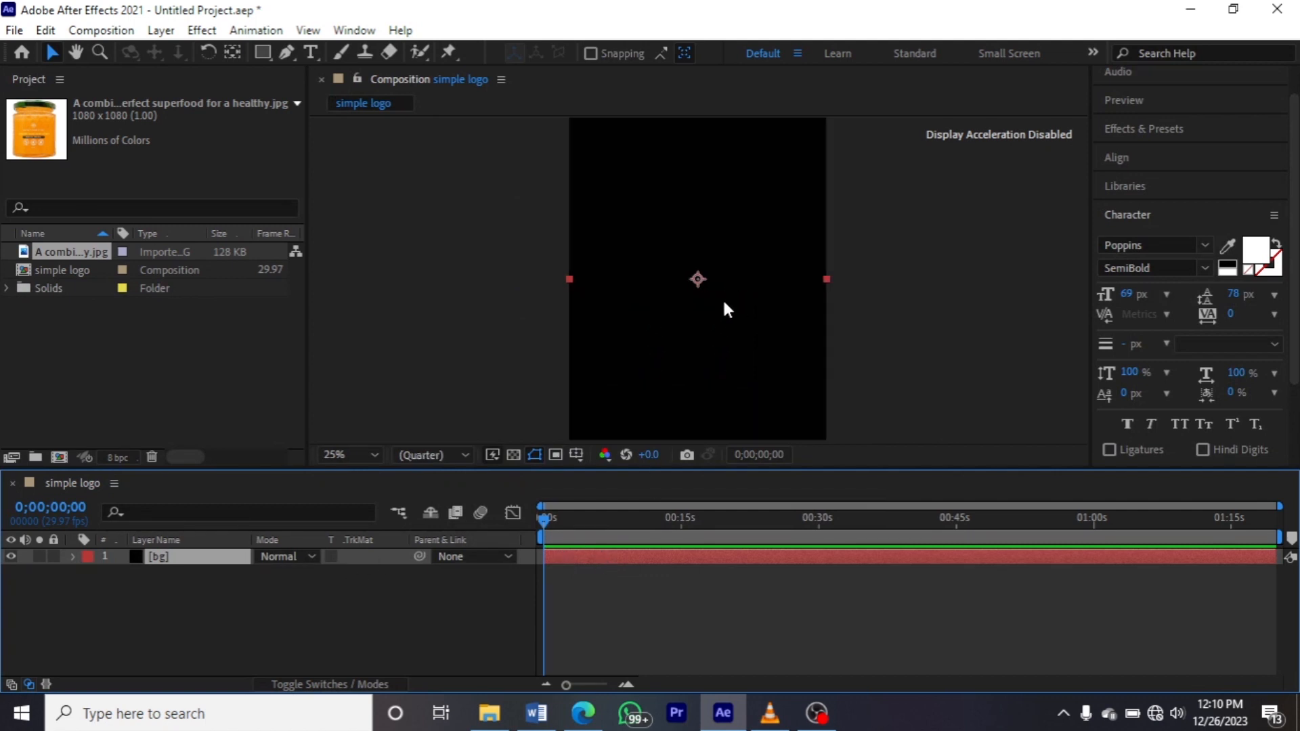
scroll(724, 302, "down", 3)
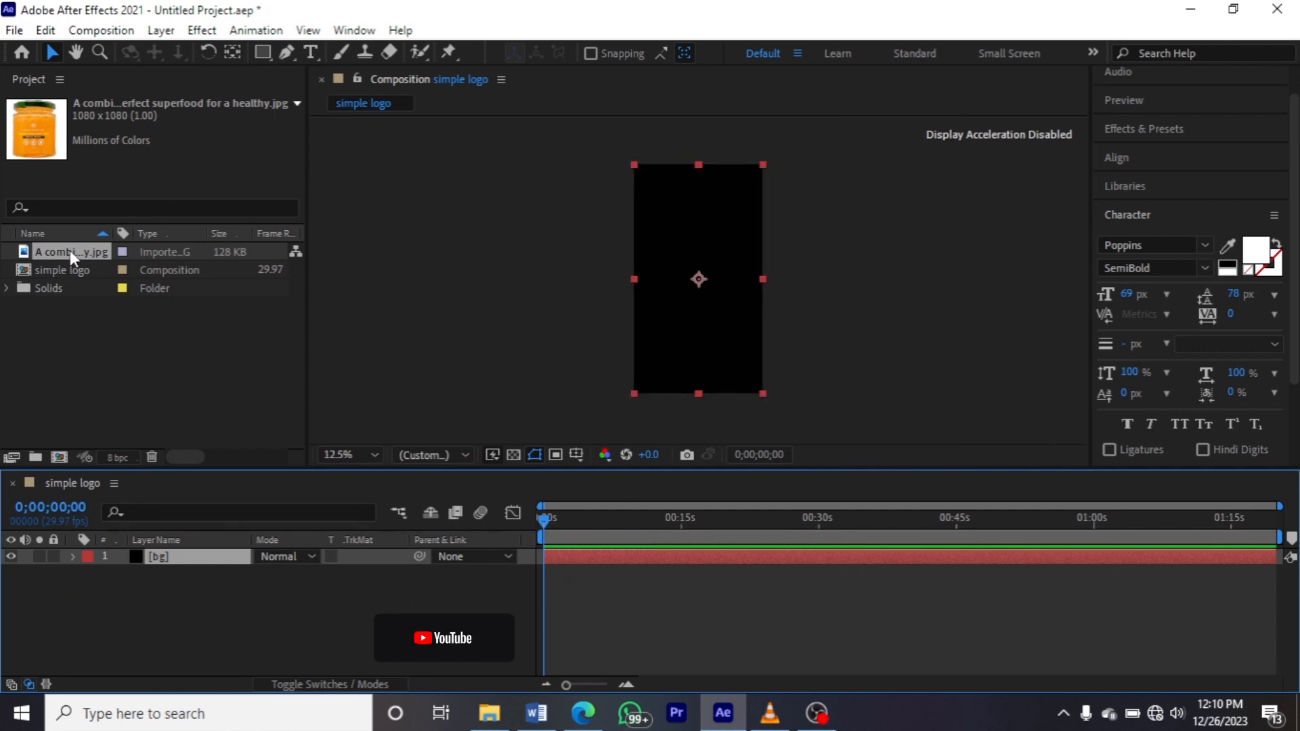
left_click_drag(71, 252, 160, 561)
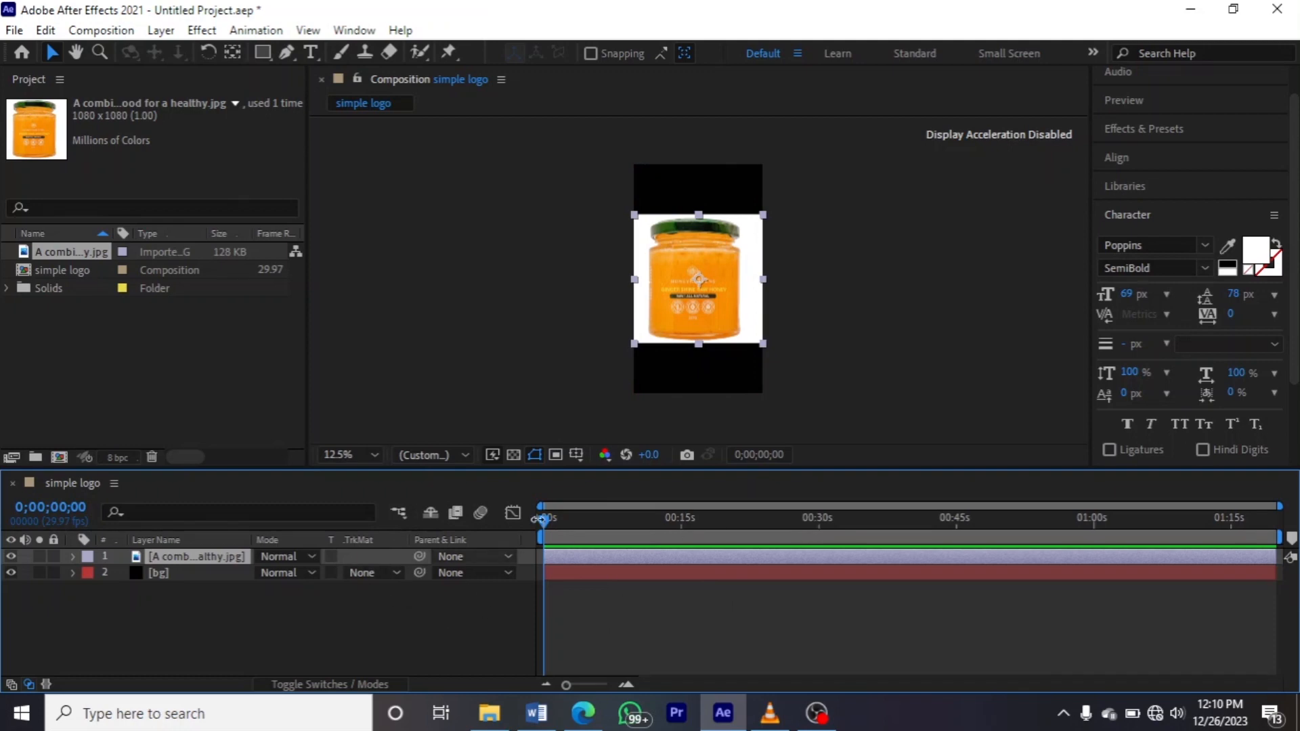
Step: Scrub through the timeline from its start and place the current-time indicator at 0;00;04;27
mouse_move(550, 519)
left_mouse_down()
mouse_move(708, 535)
mouse_move(567, 538)
left_mouse_up()
key("Home")
left_click_drag(617, 532, 544, 562)
left_click_drag(547, 516, 589, 521)
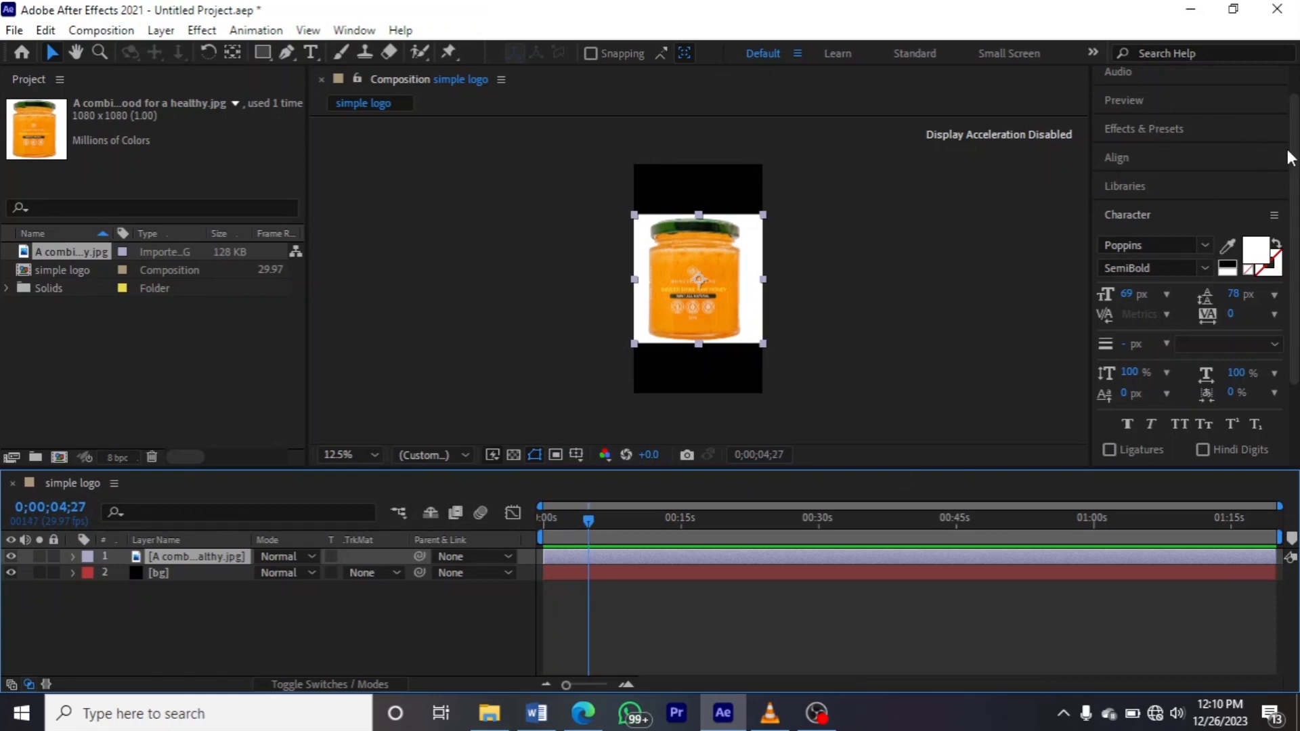
Step: Examine the Effects & Presets, Preview, Audio and Info panels, collapsing the Animation Presets group
scroll(1273, 142, "up", 1)
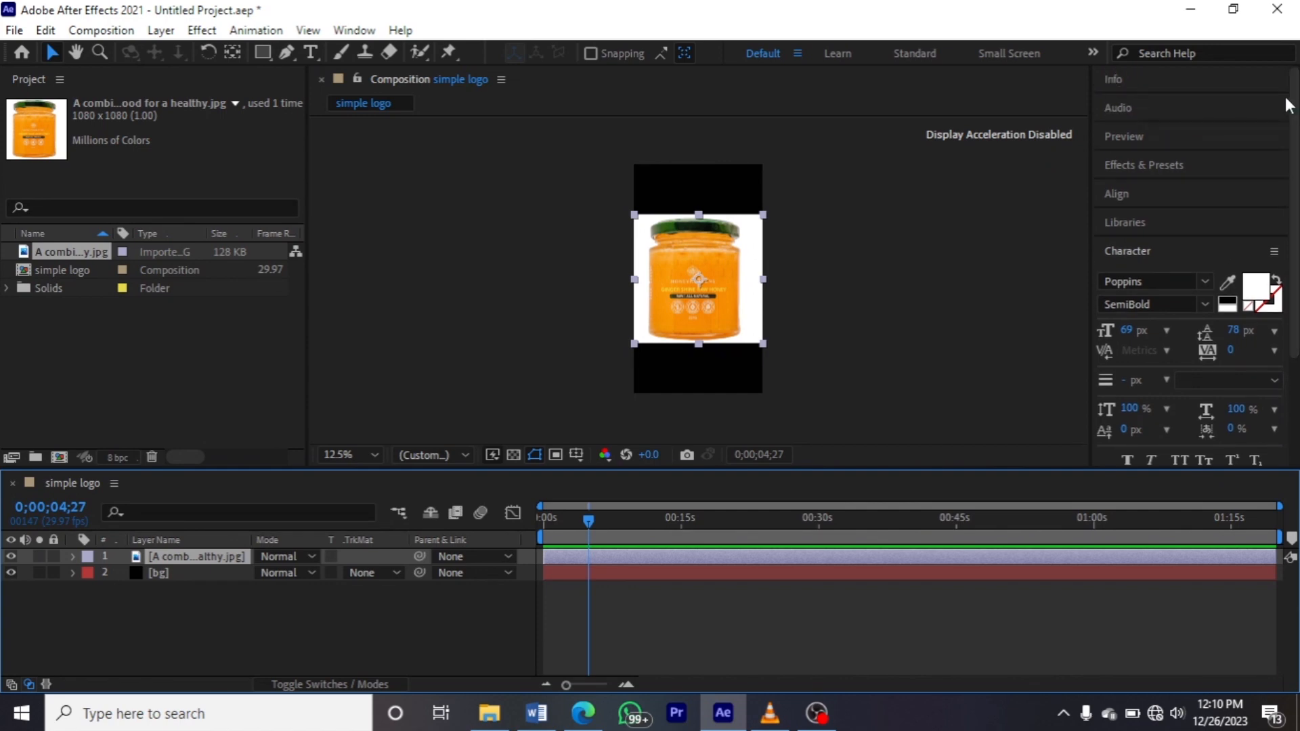
left_click(1149, 164)
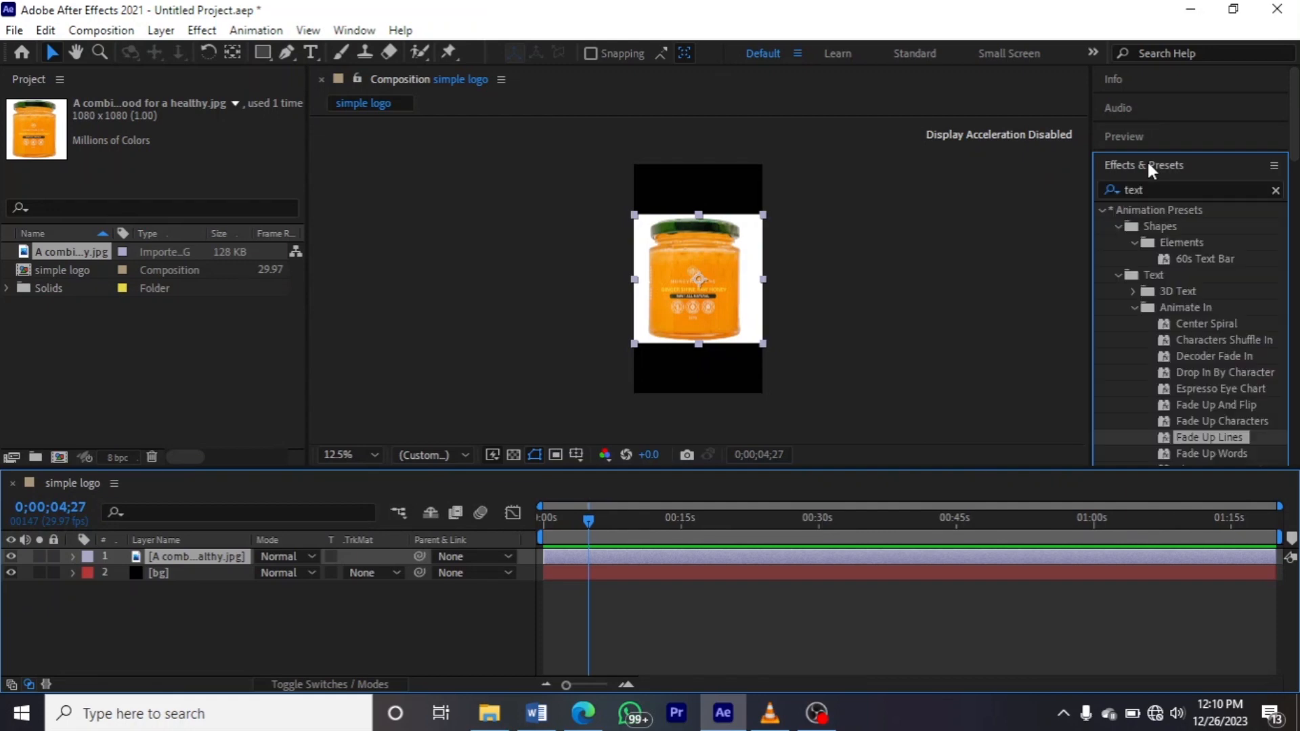
left_click(1136, 137)
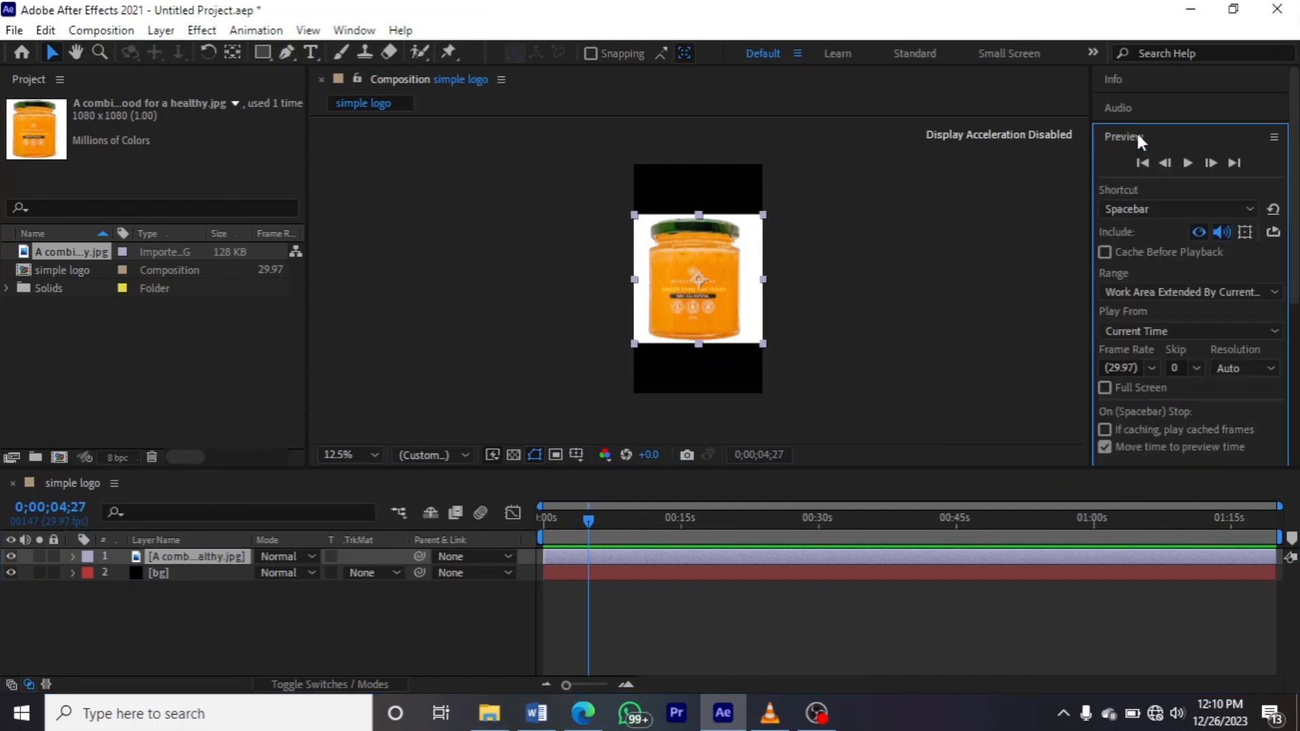
left_click(1124, 110)
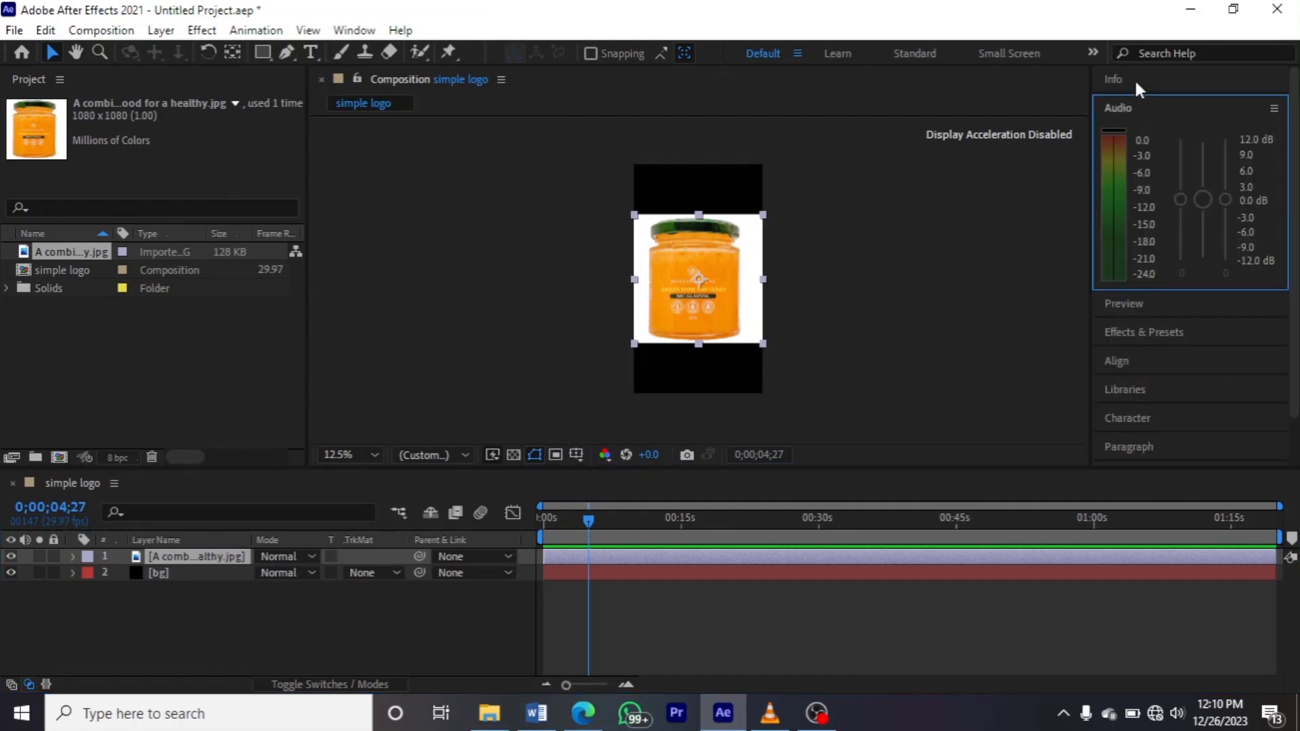
left_click(1136, 80)
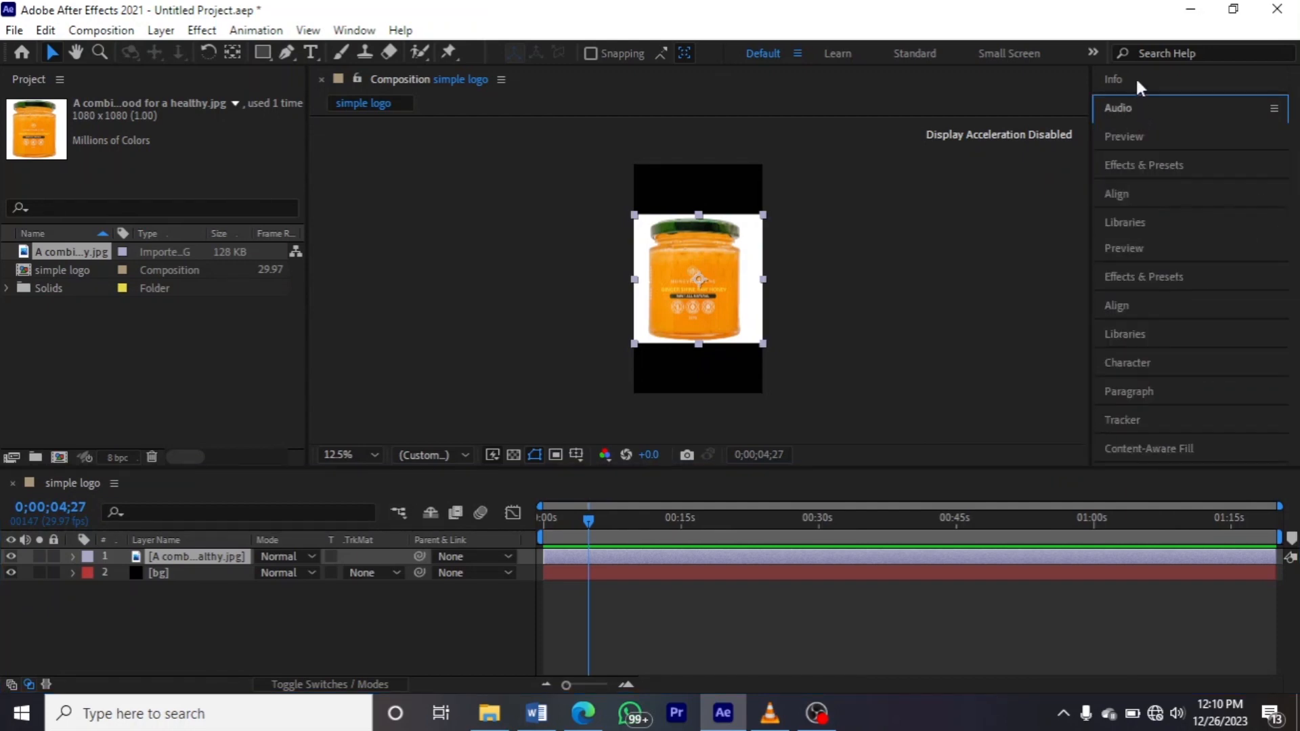
left_click(1156, 278)
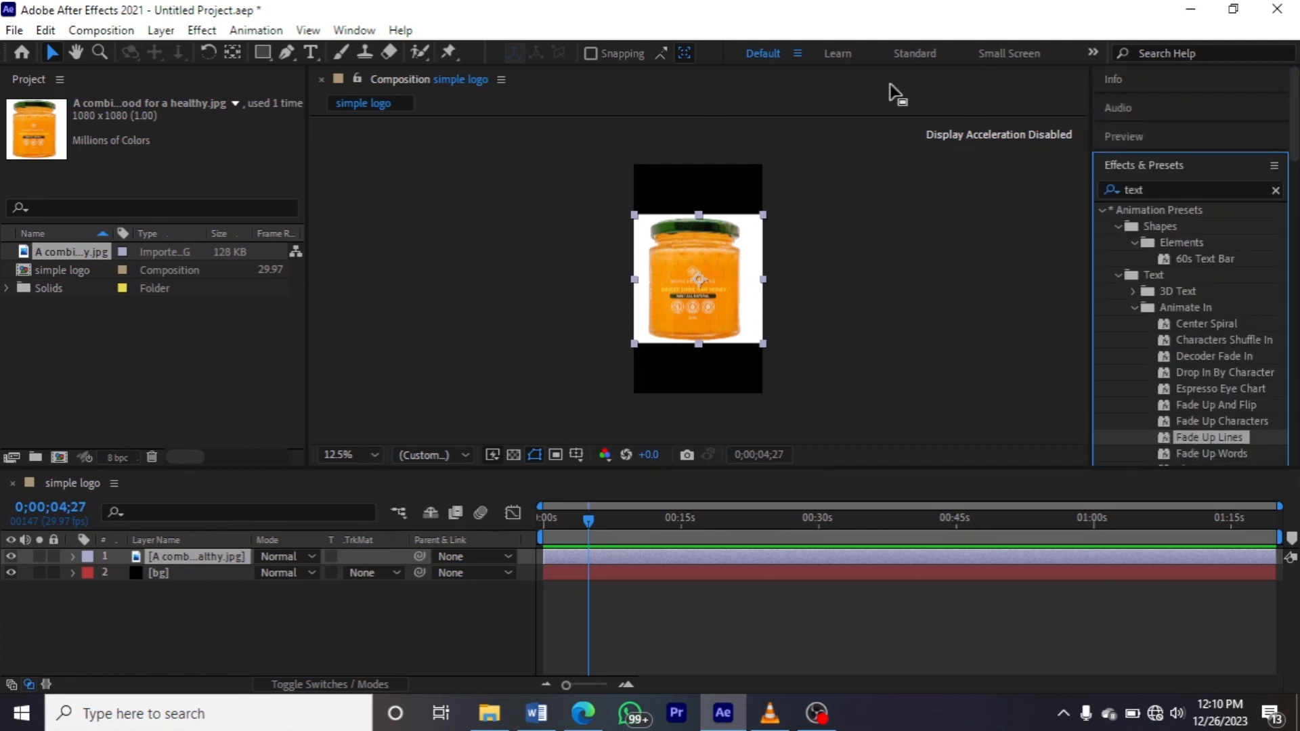
left_click(1098, 209)
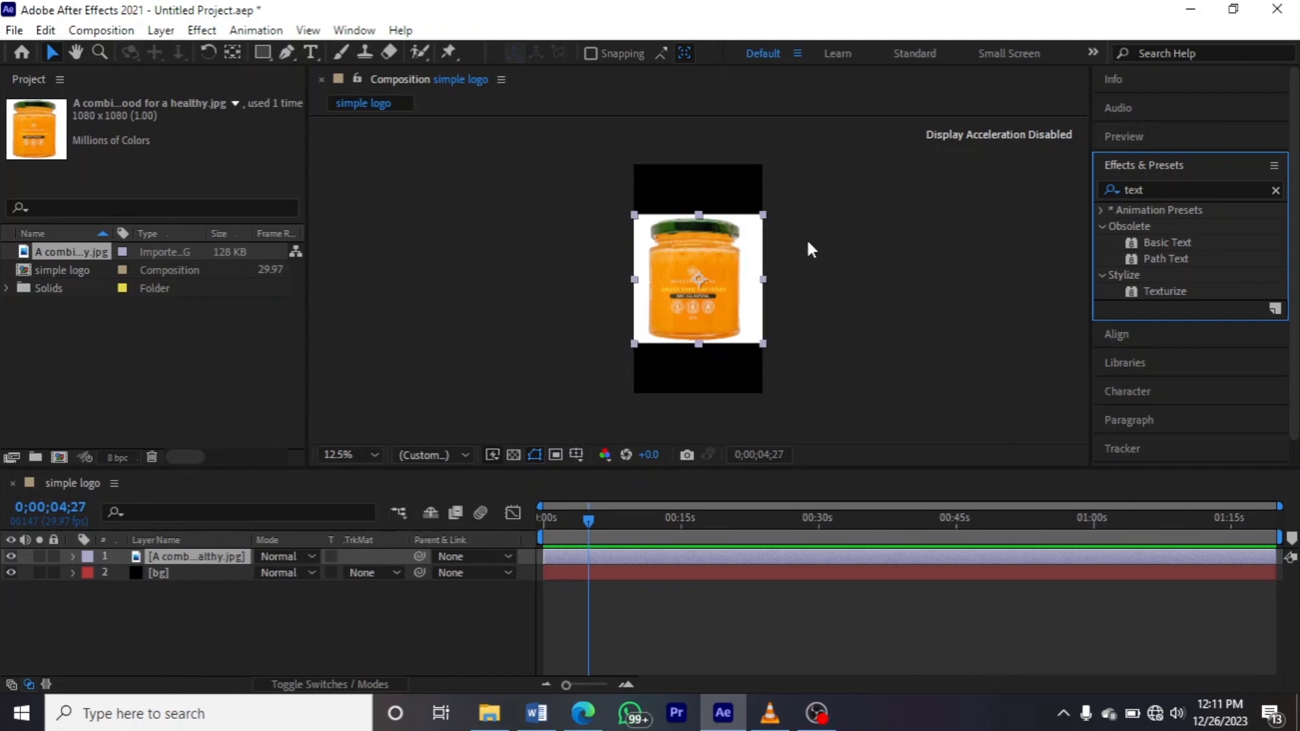
left_click_drag(1272, 84, 1148, 88)
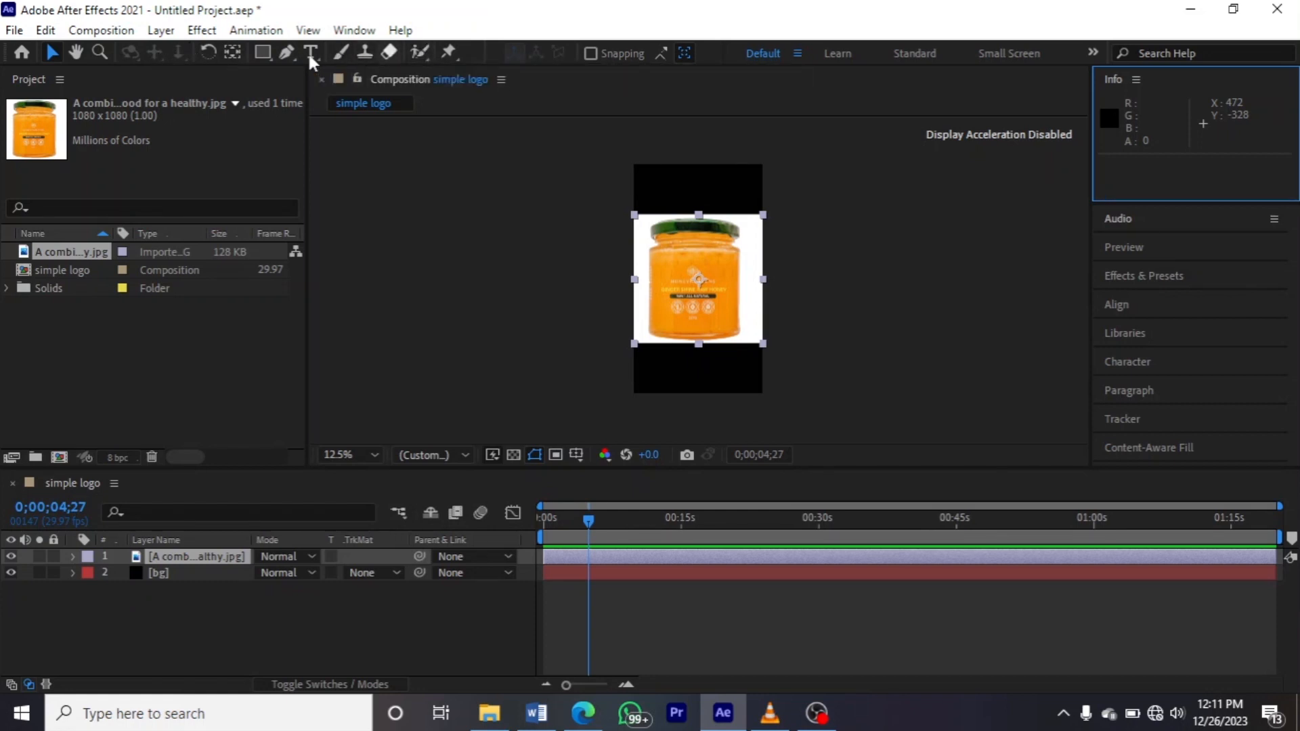
Step: Pan around the composition view with the Hand tool and look at the jar image at different magnifications
left_click(76, 53)
mouse_move(703, 270)
left_mouse_down()
mouse_move(726, 249)
mouse_move(617, 273)
mouse_move(663, 284)
mouse_move(635, 295)
mouse_move(684, 288)
left_mouse_up()
scroll(686, 272, "up", 4)
scroll(686, 271, "down", 6)
scroll(686, 272, "up", 4)
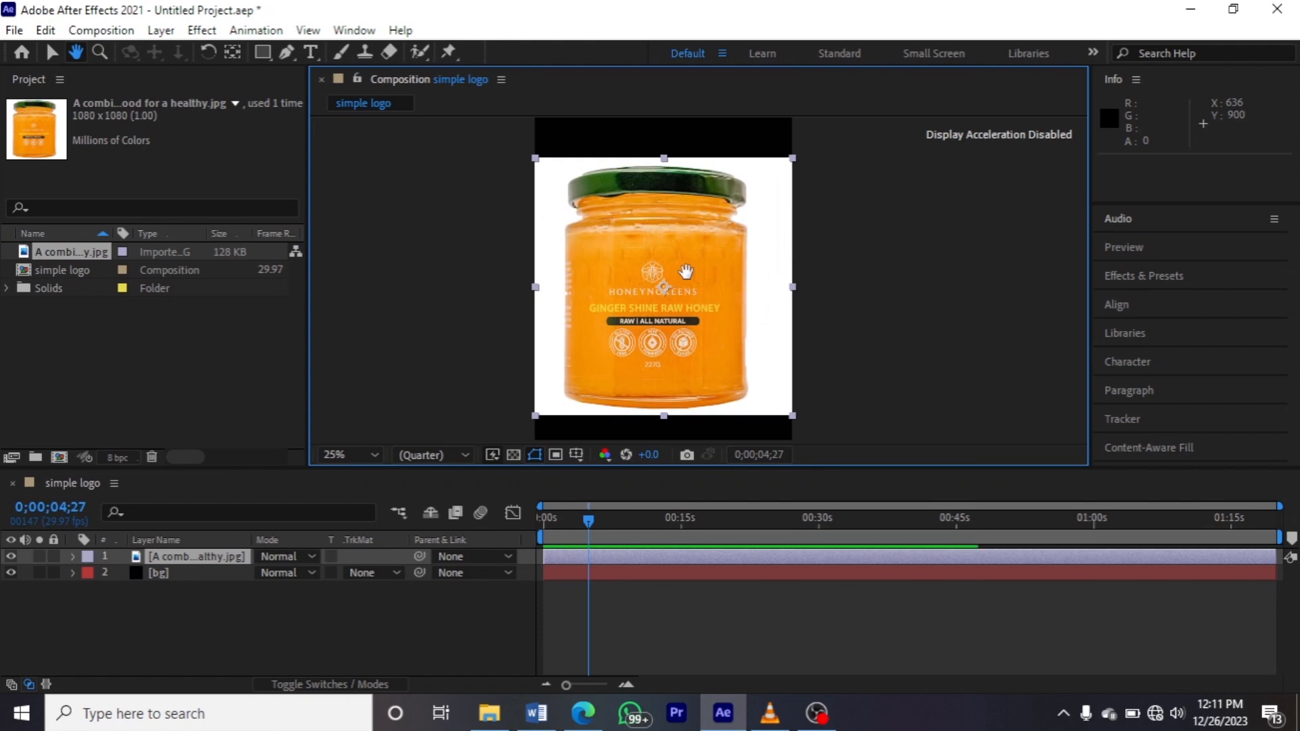
scroll(686, 272, "down", 4)
left_click_drag(708, 248, 698, 263)
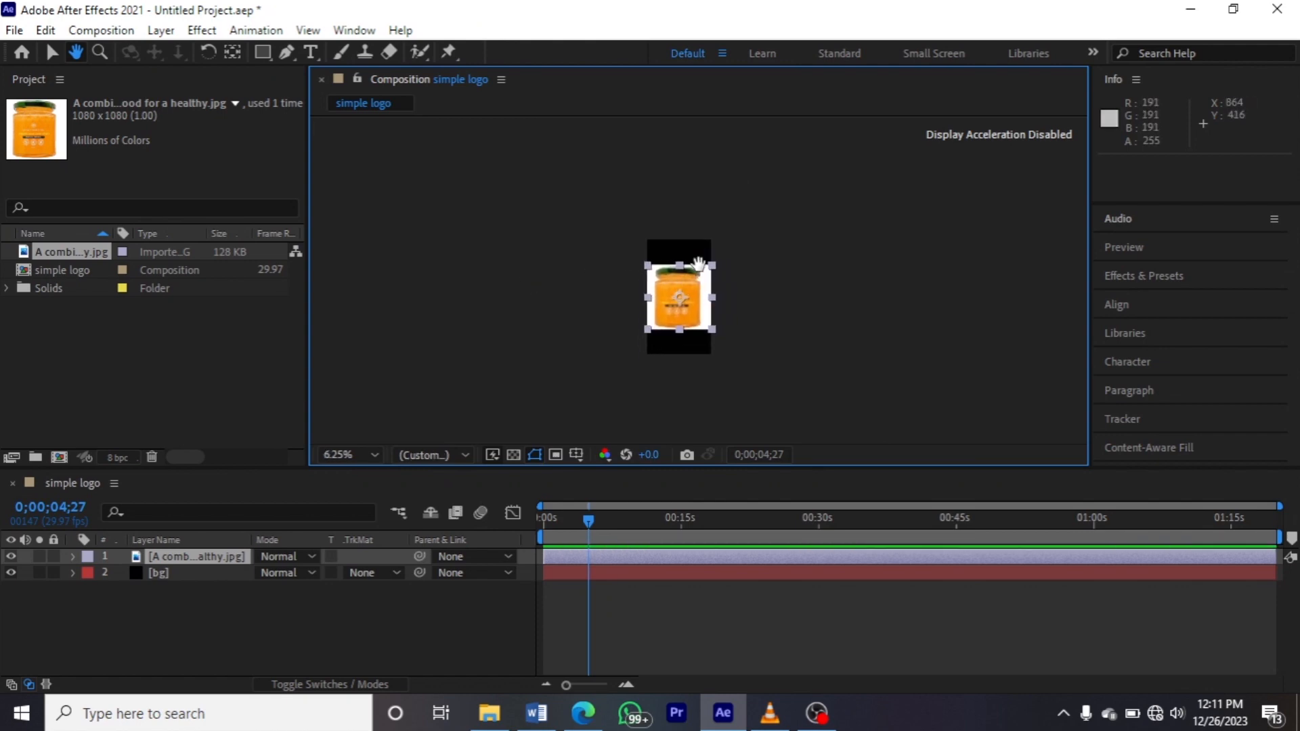
scroll(698, 263, "up", 1)
Step: Magnify the honey jar's label to 50% with the Zoom tool
left_click(99, 52)
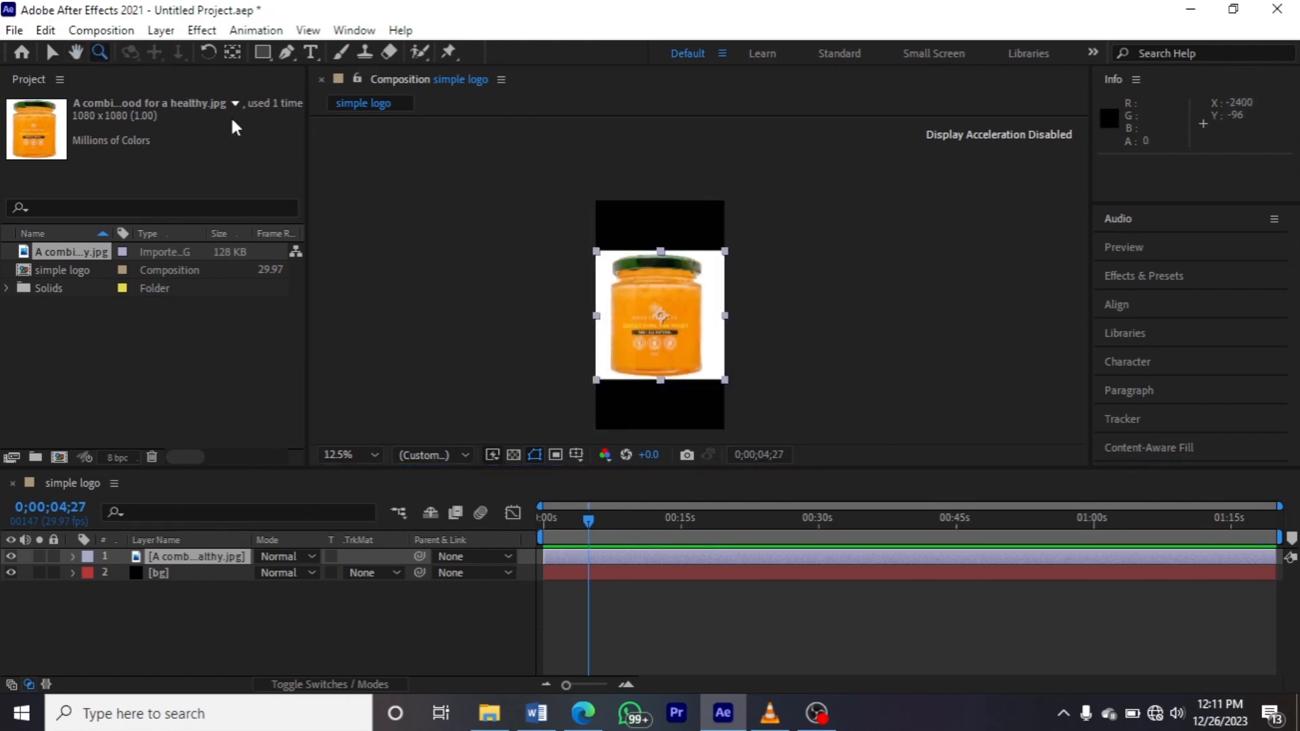
left_click(690, 301)
left_click(690, 300)
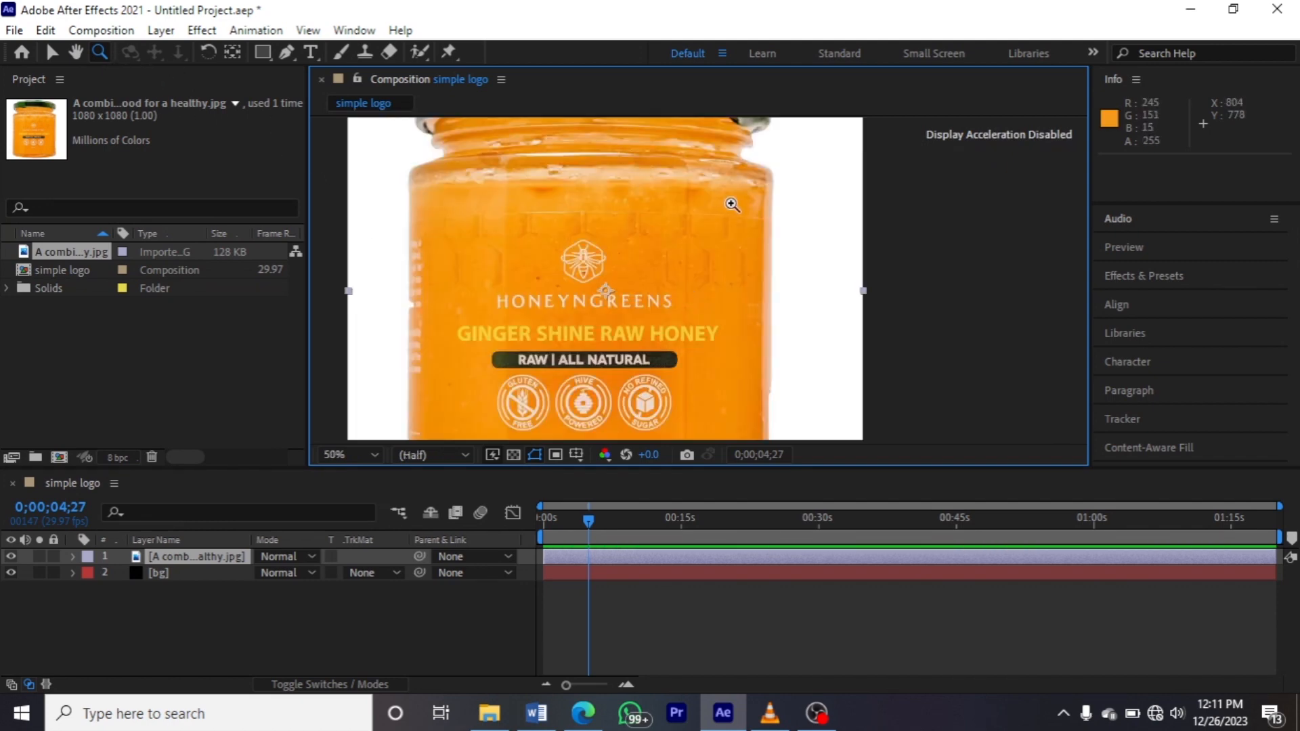
Step: Reduce the composition view's magnification to 12.5%, activate the Rotation tool and switch to the Rectangle tool
scroll(731, 204, "down", 1)
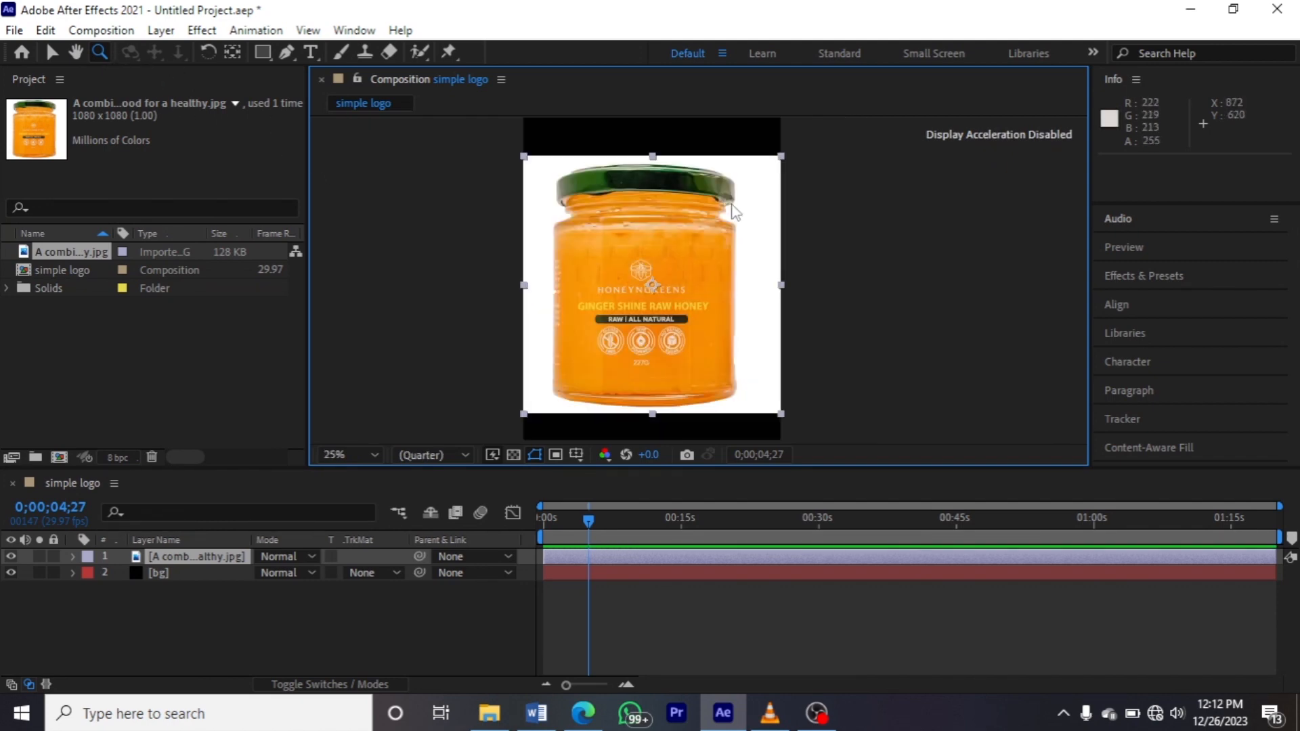
scroll(732, 204, "down", 1)
left_click(214, 54)
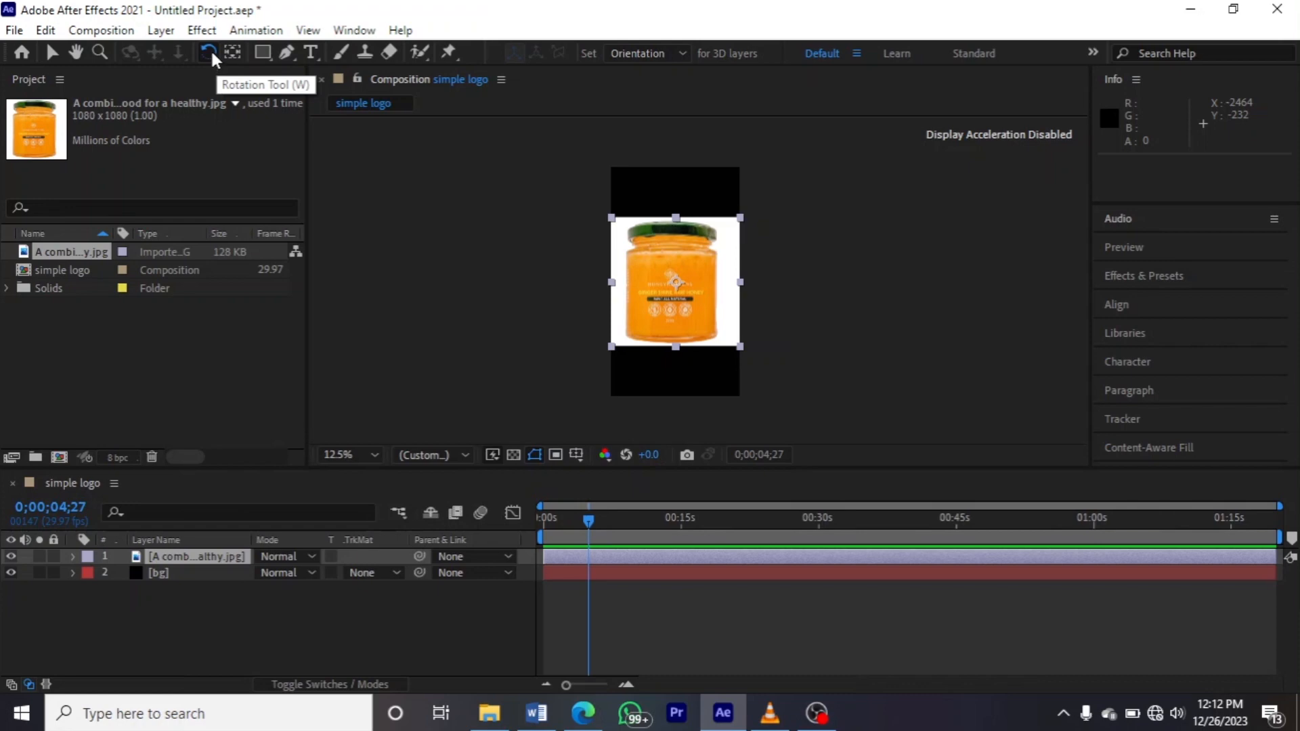
left_click(261, 54)
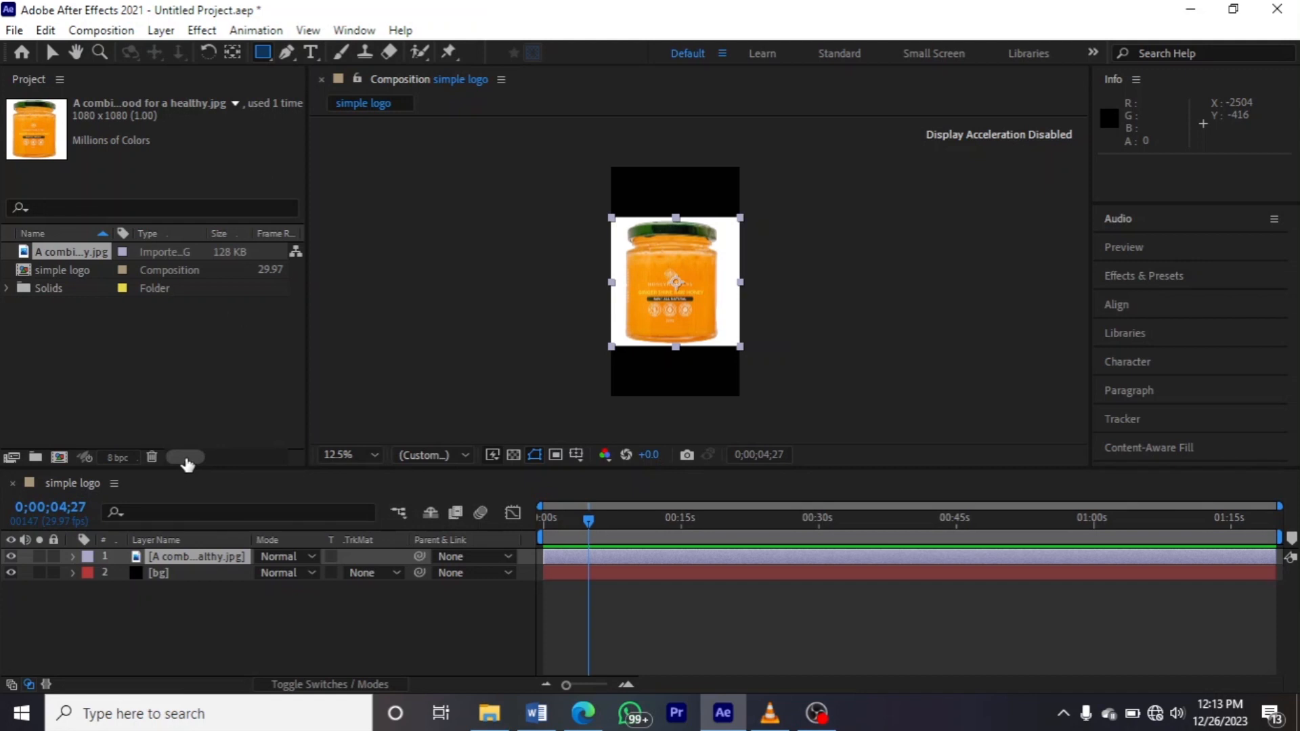
Step: Scrub the current-time indicator back to the timeline's start and forward to 0;00;08;25
left_click_drag(594, 531, 521, 553)
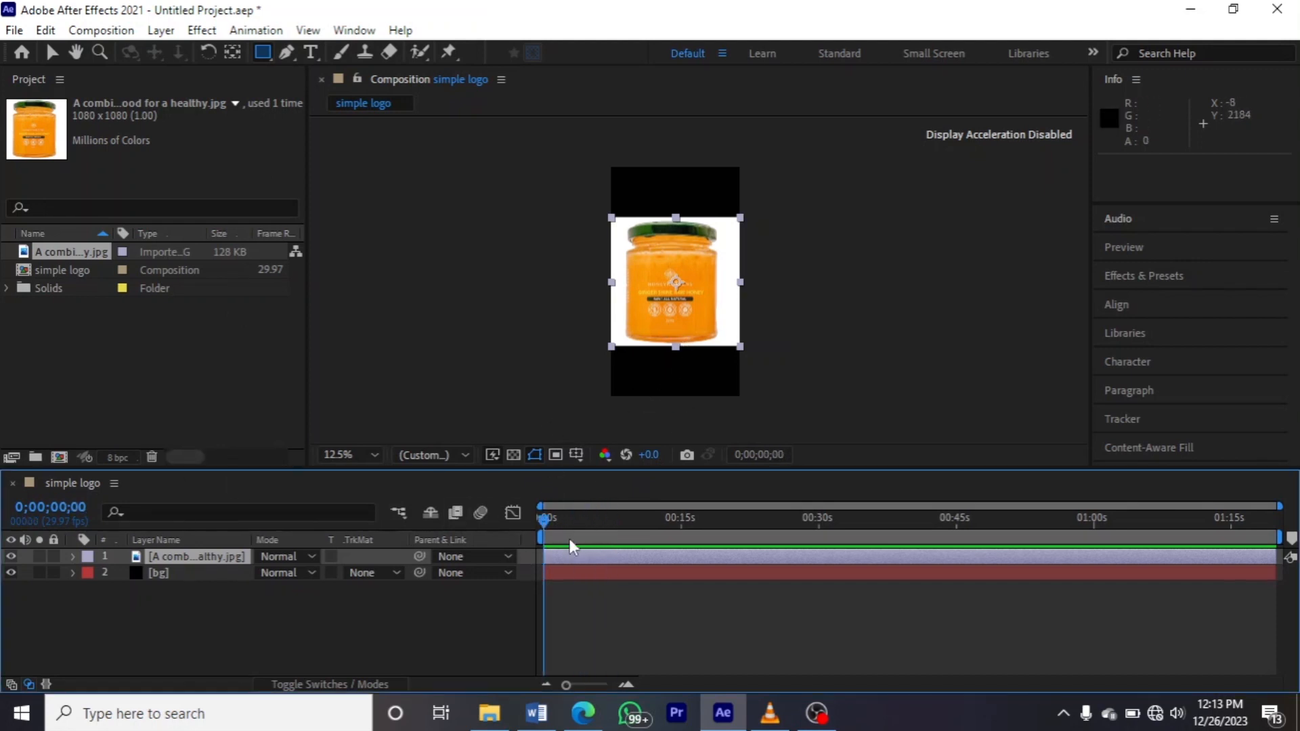
left_click_drag(540, 518, 622, 534)
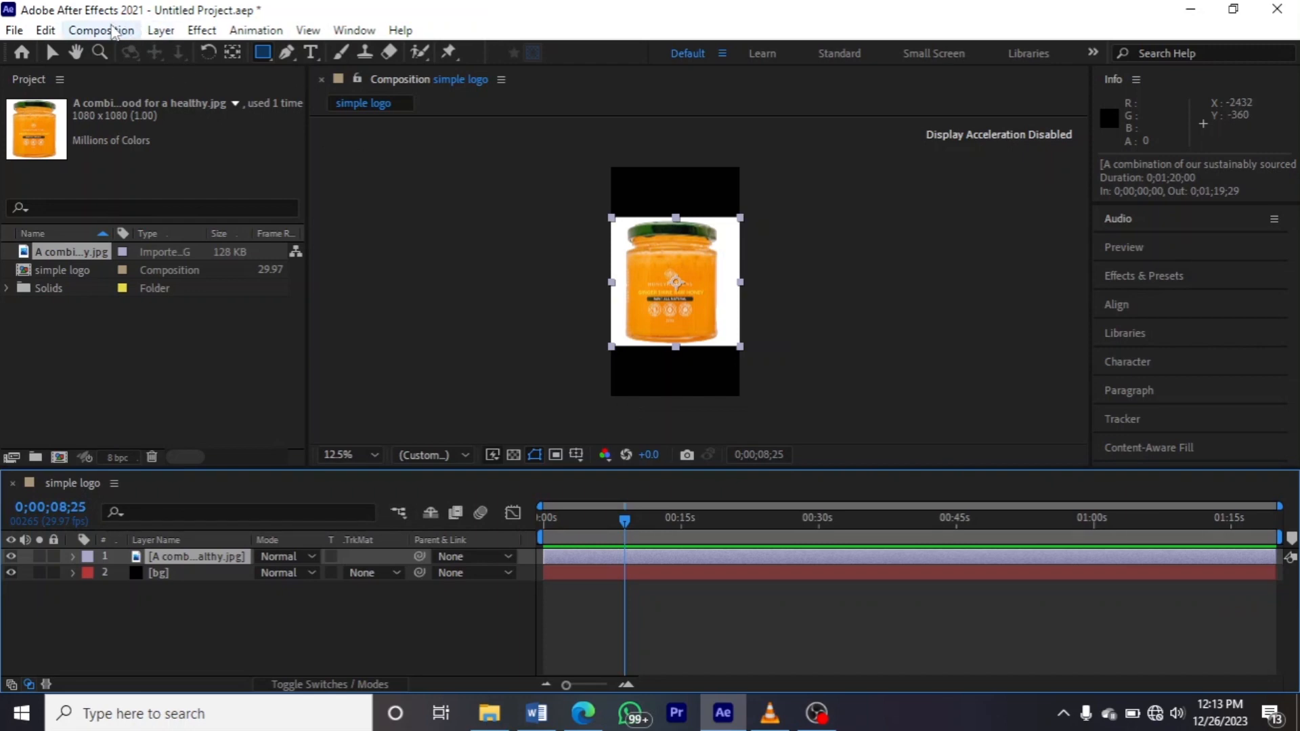
Step: Add the simple logo composition to the render queue and set its output module format to QuickTime
left_click(114, 31)
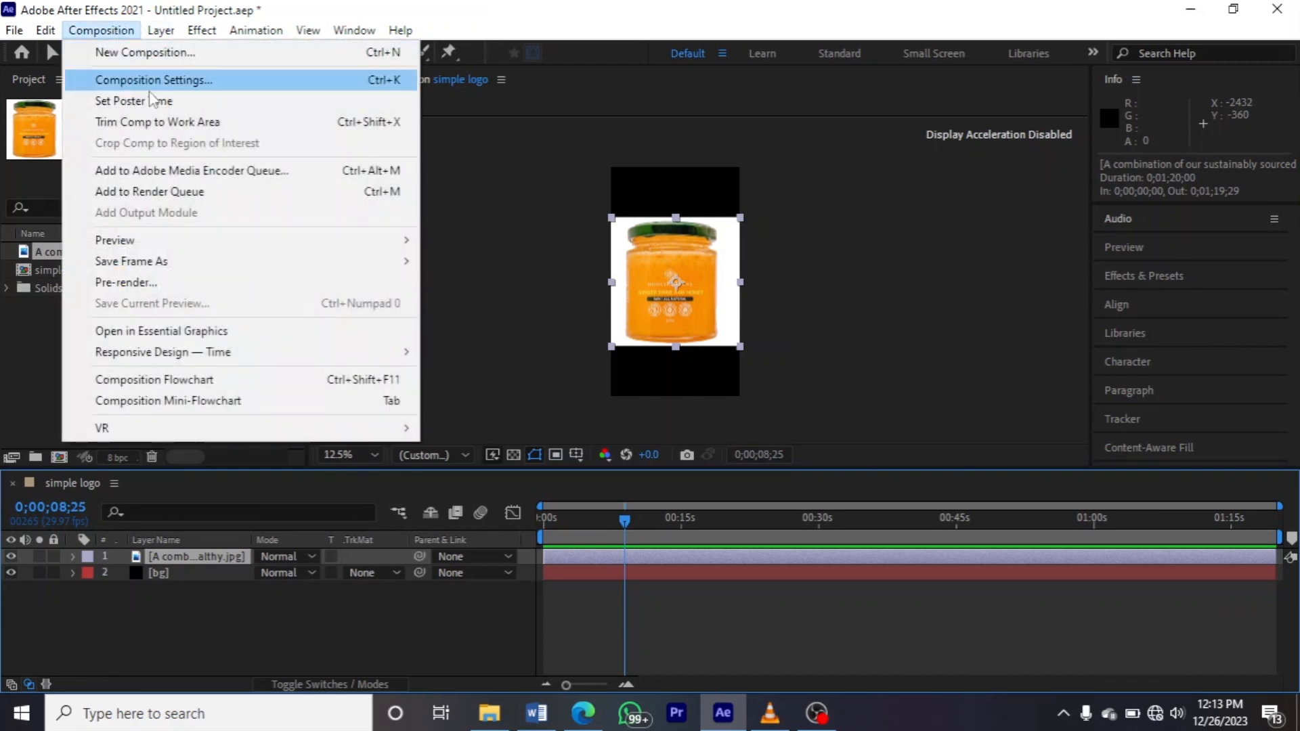
left_click(193, 197)
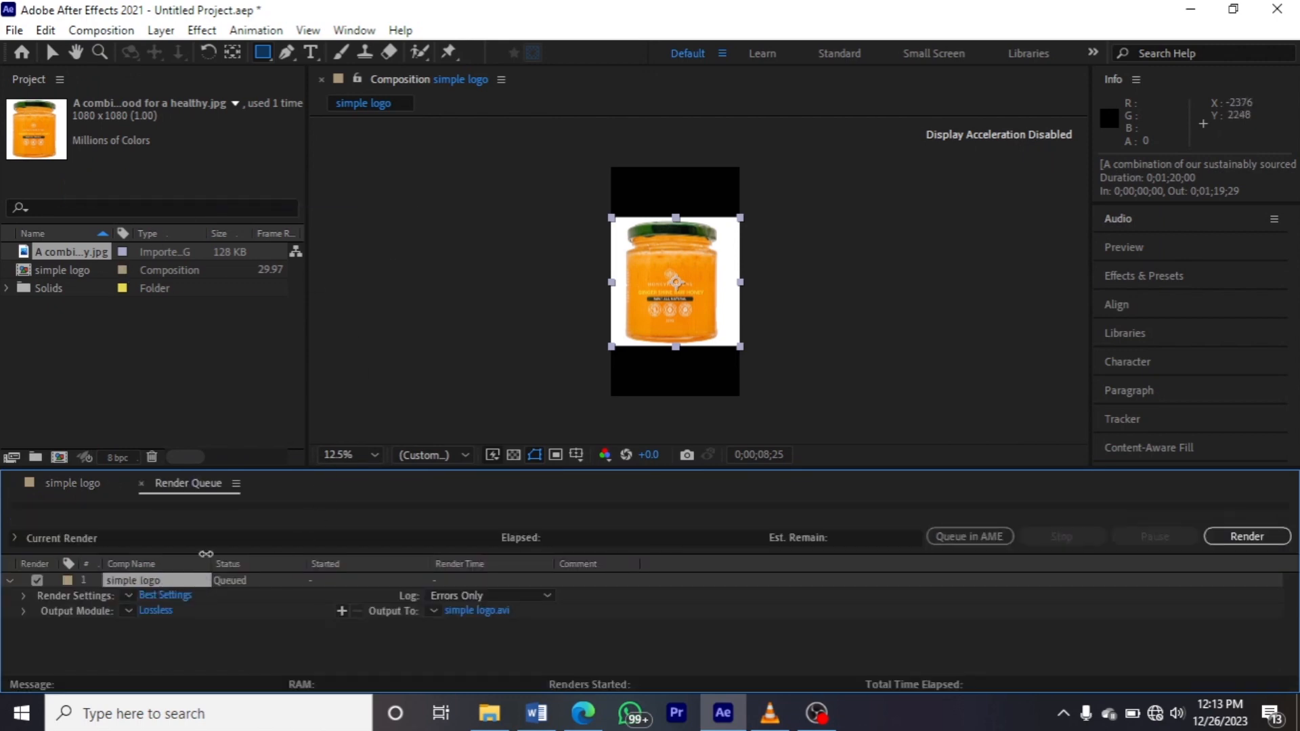
left_click(152, 611)
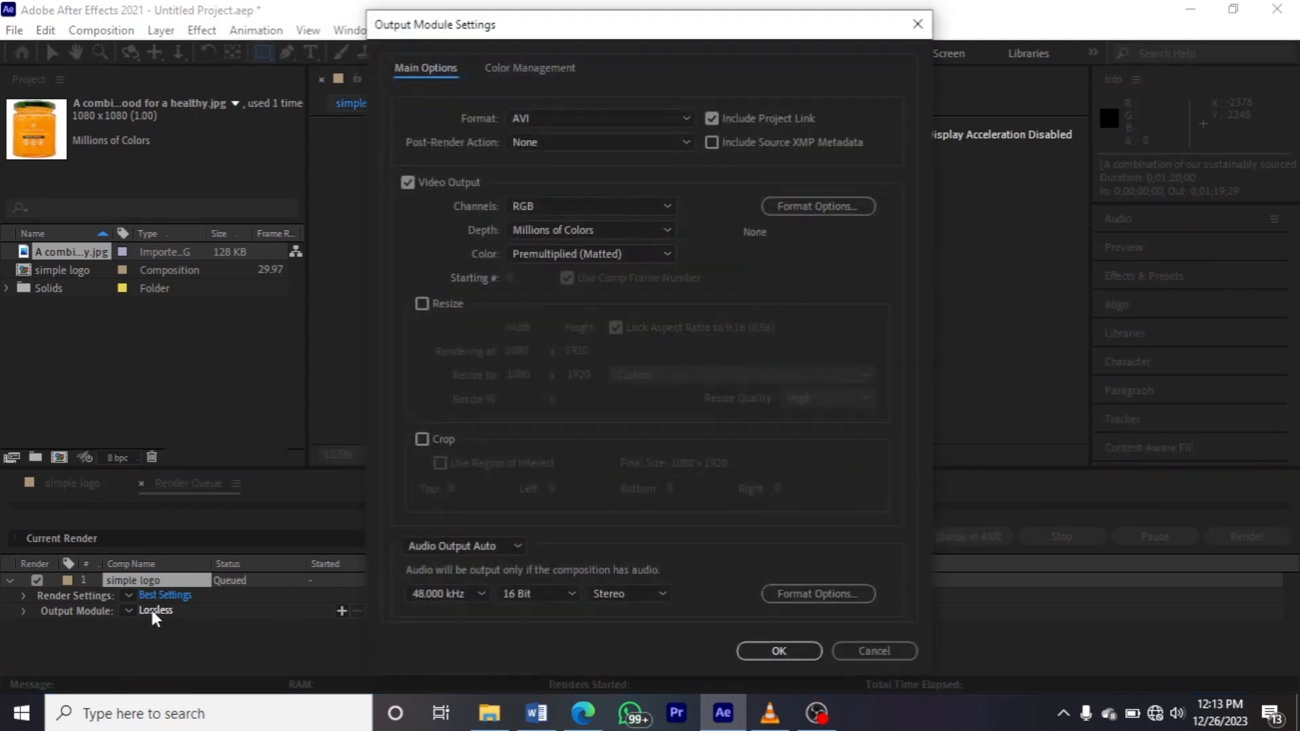
left_click(566, 119)
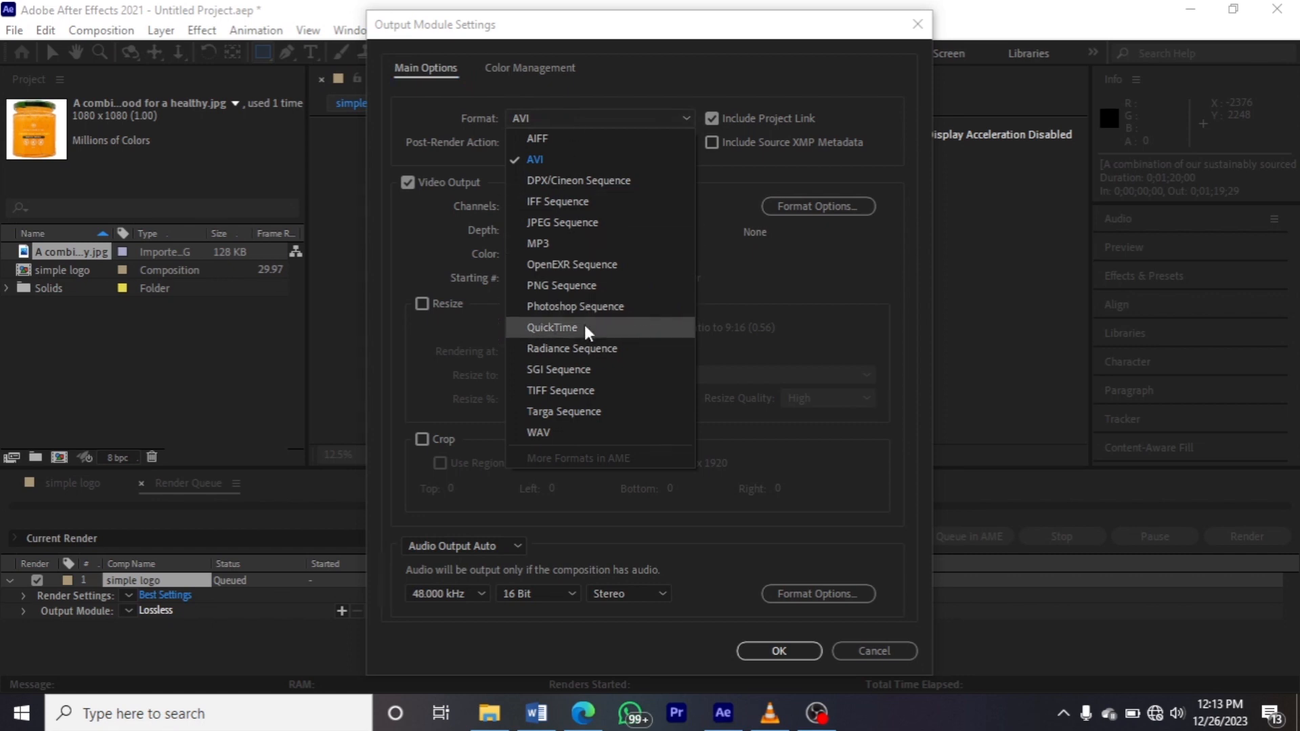
left_click(552, 328)
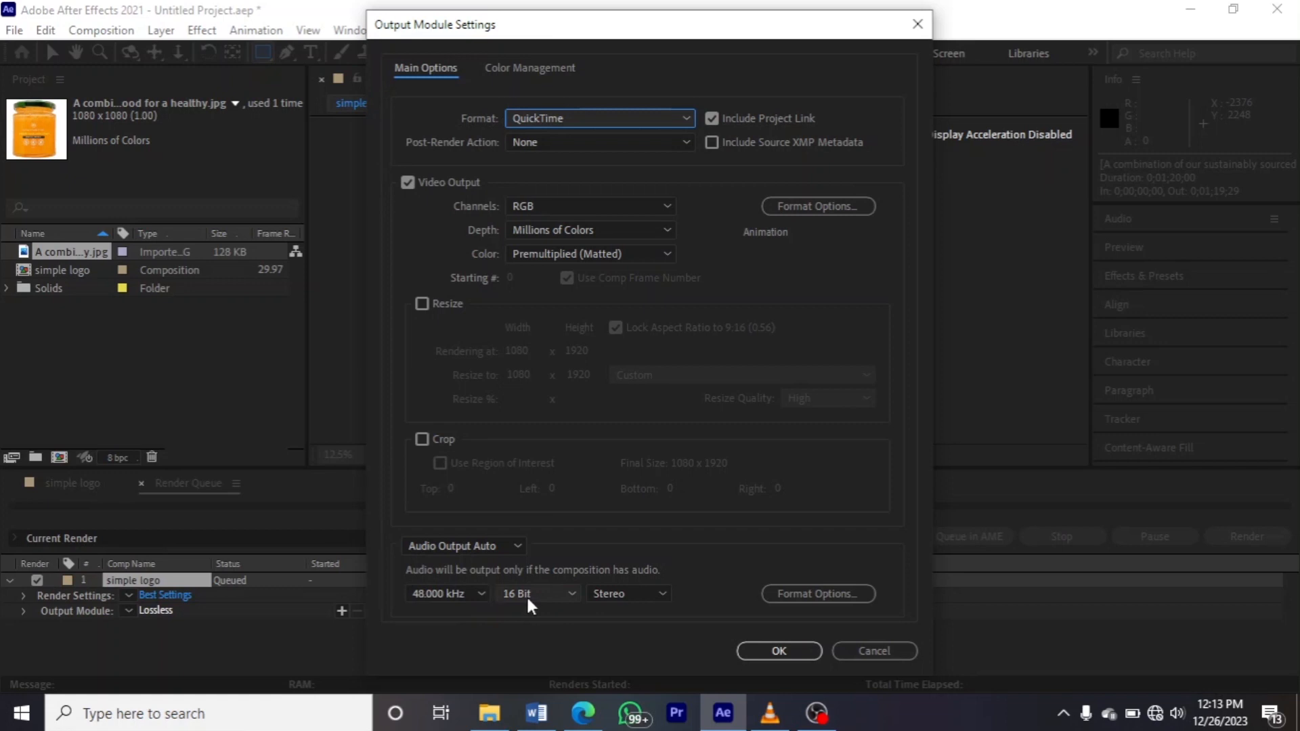
left_click(785, 653)
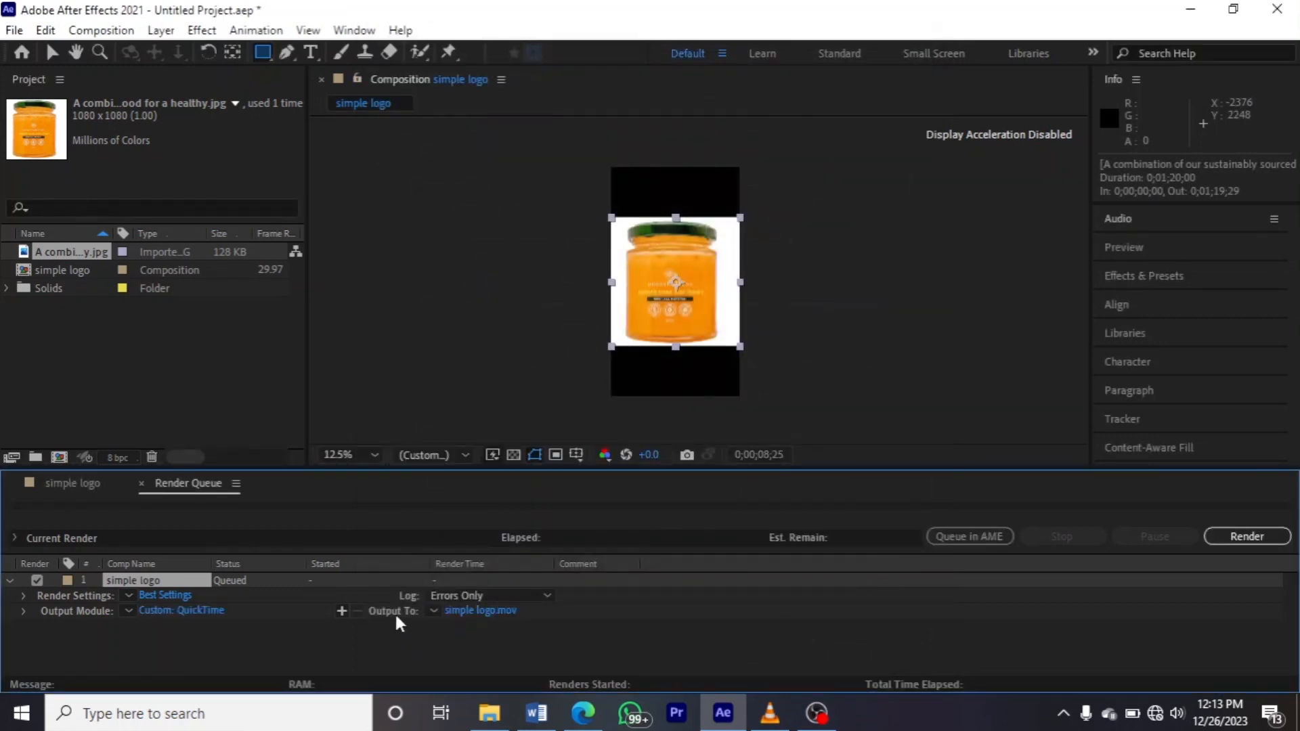
Step: Set the render's output destination to the Videos folder with the file name simple logo
left_click(494, 607)
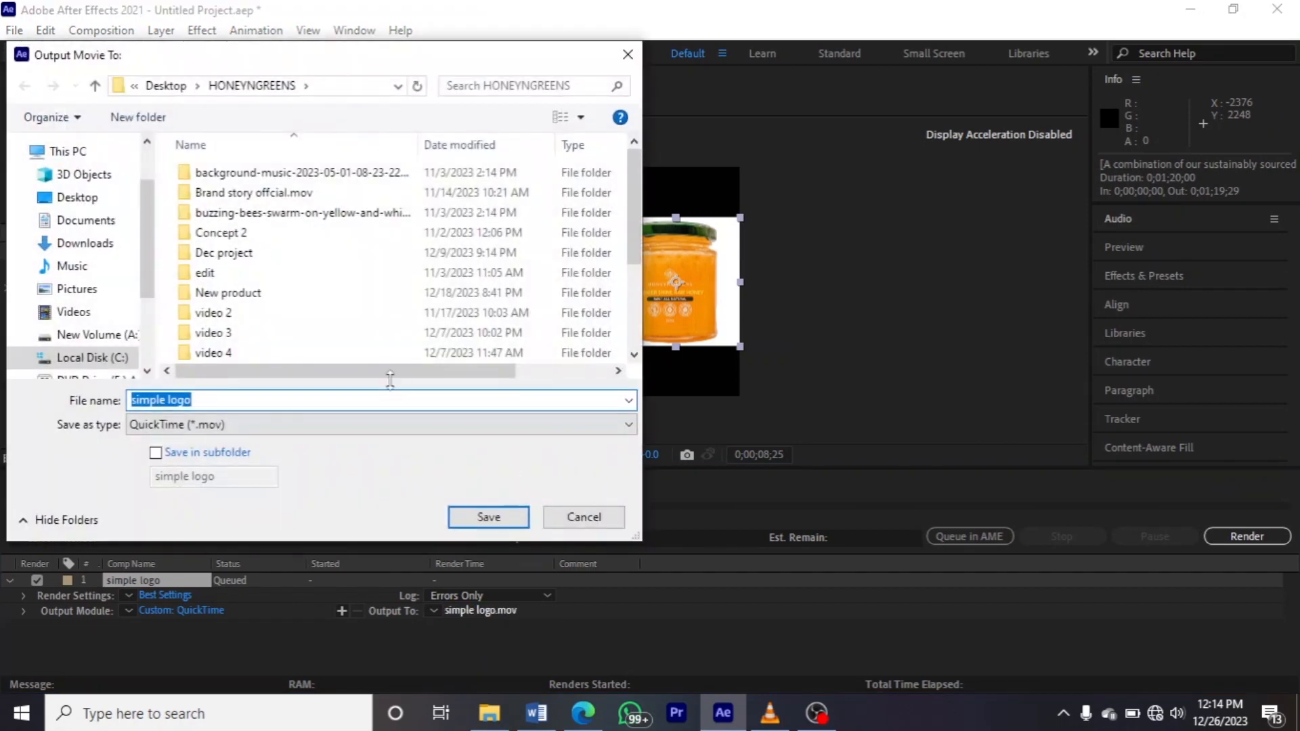
left_click(132, 334)
left_click(114, 311)
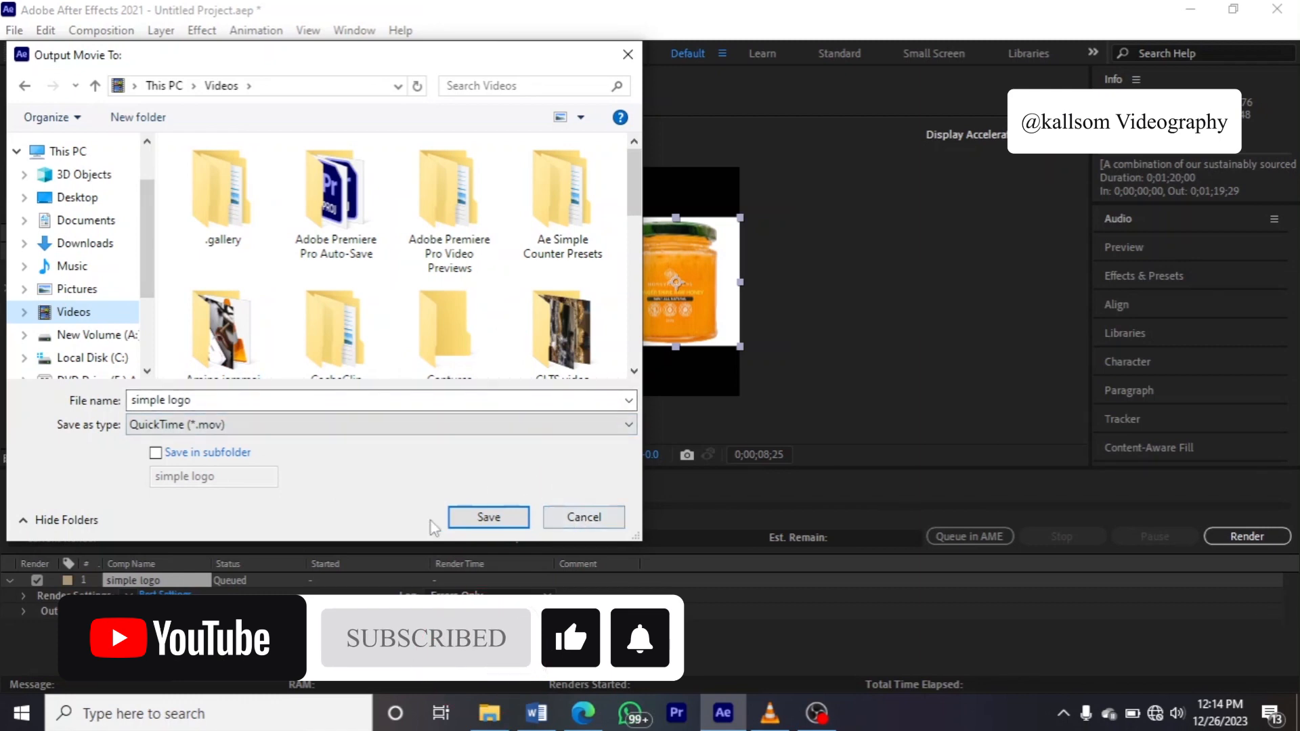
left_click(450, 525)
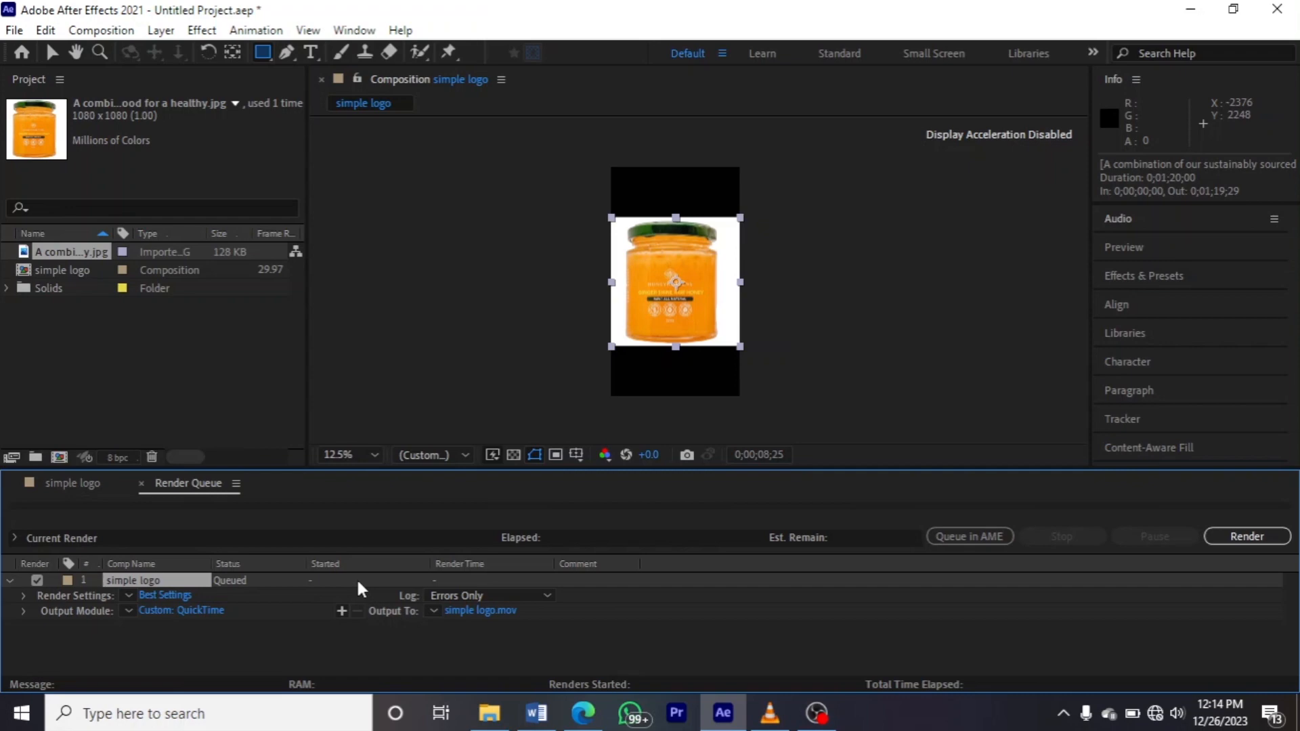
Step: Look at Adobe Media Encoder 2021 among the installed programs and at VLC media player, returning to the render queue
left_click(21, 713)
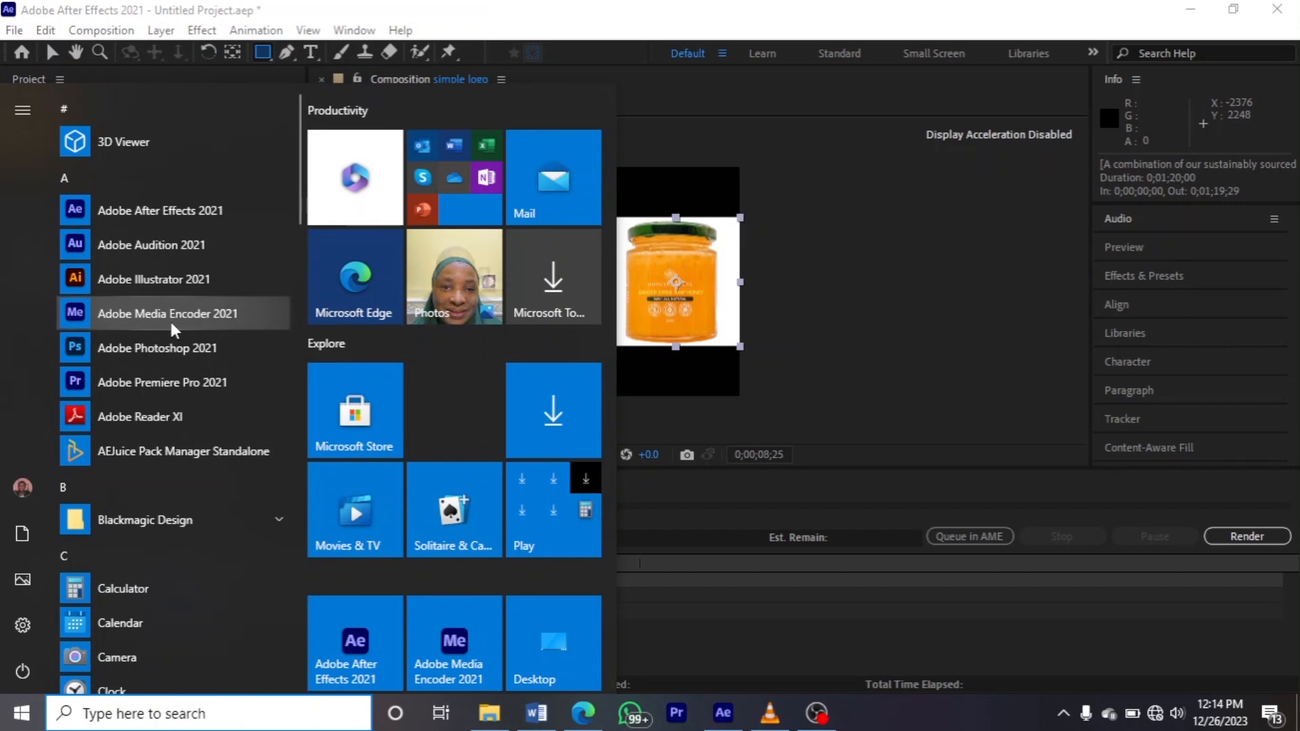
left_click(900, 319)
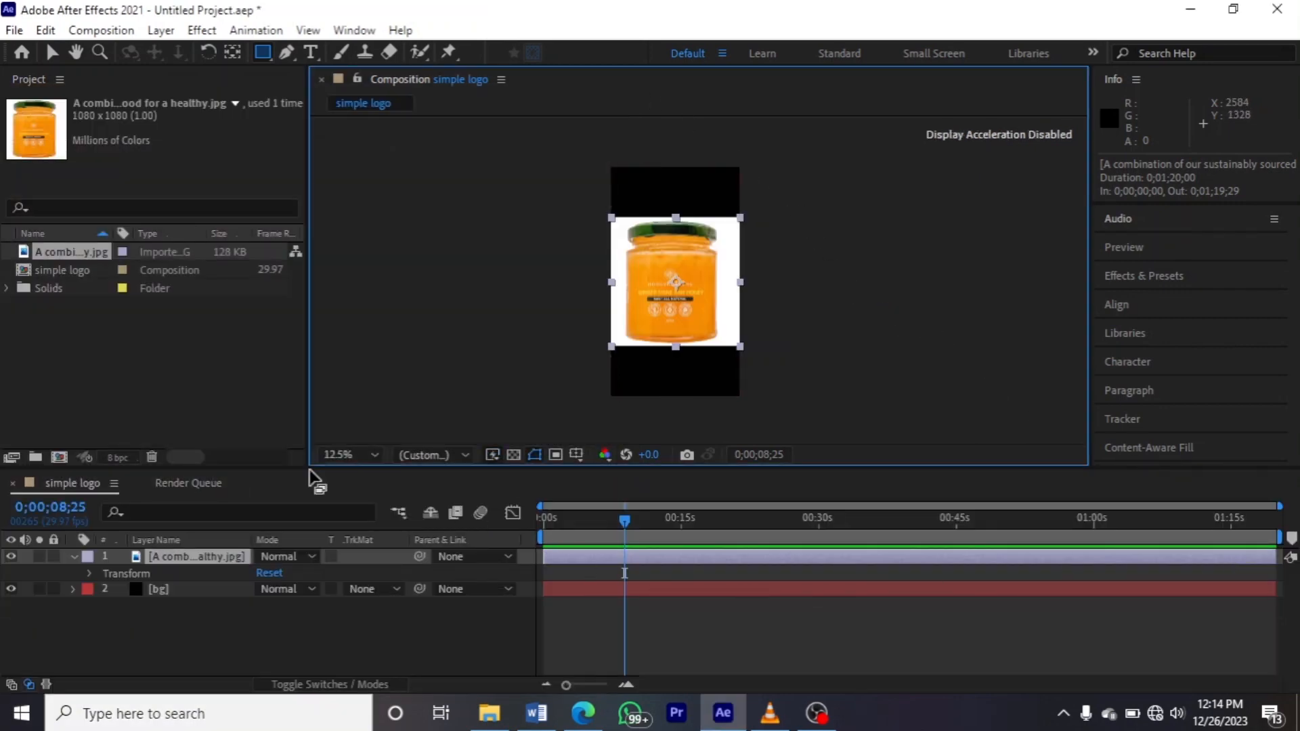
left_click(202, 480)
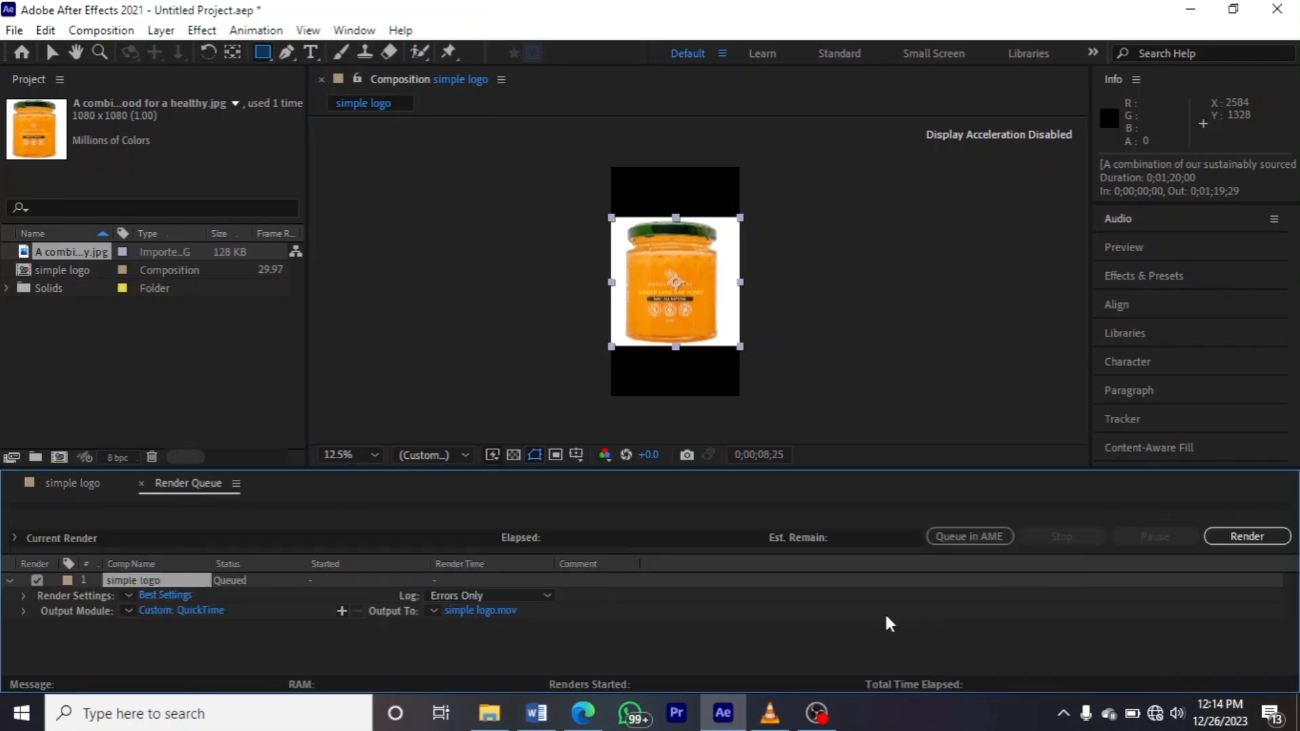
left_click(779, 708)
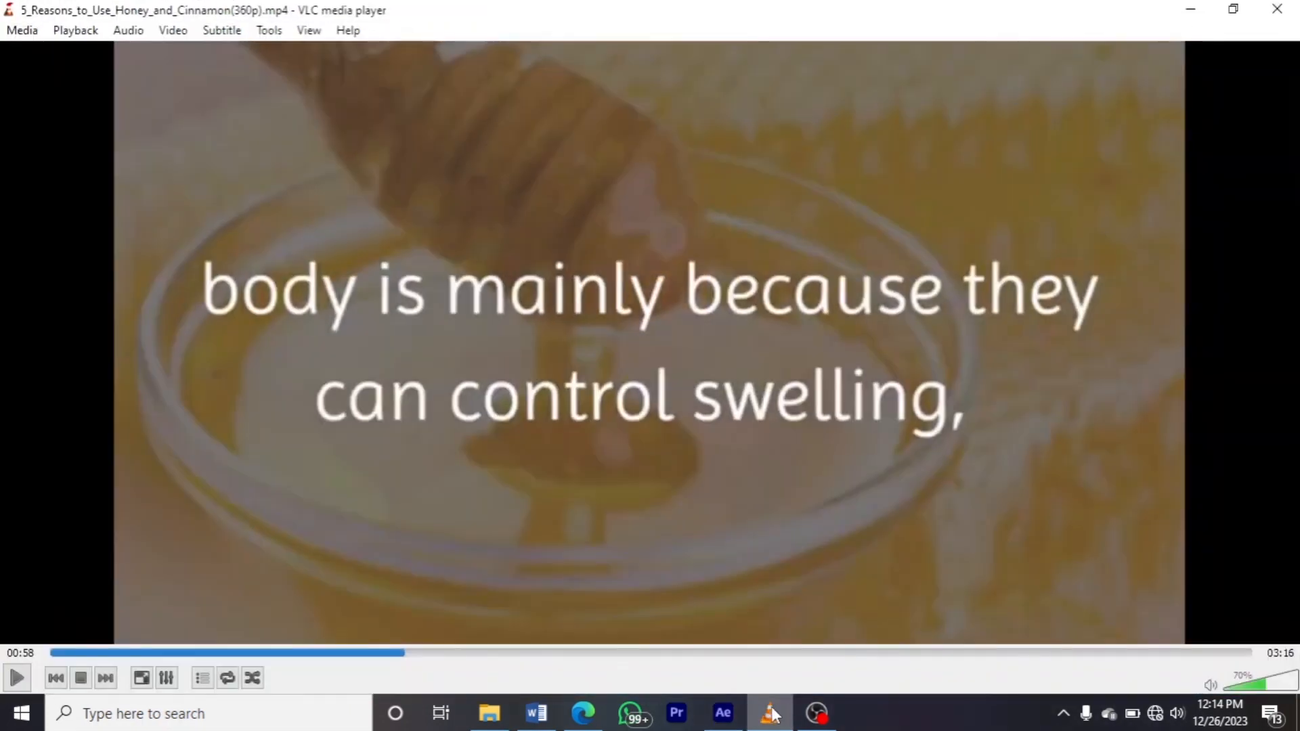
left_click(1191, 9)
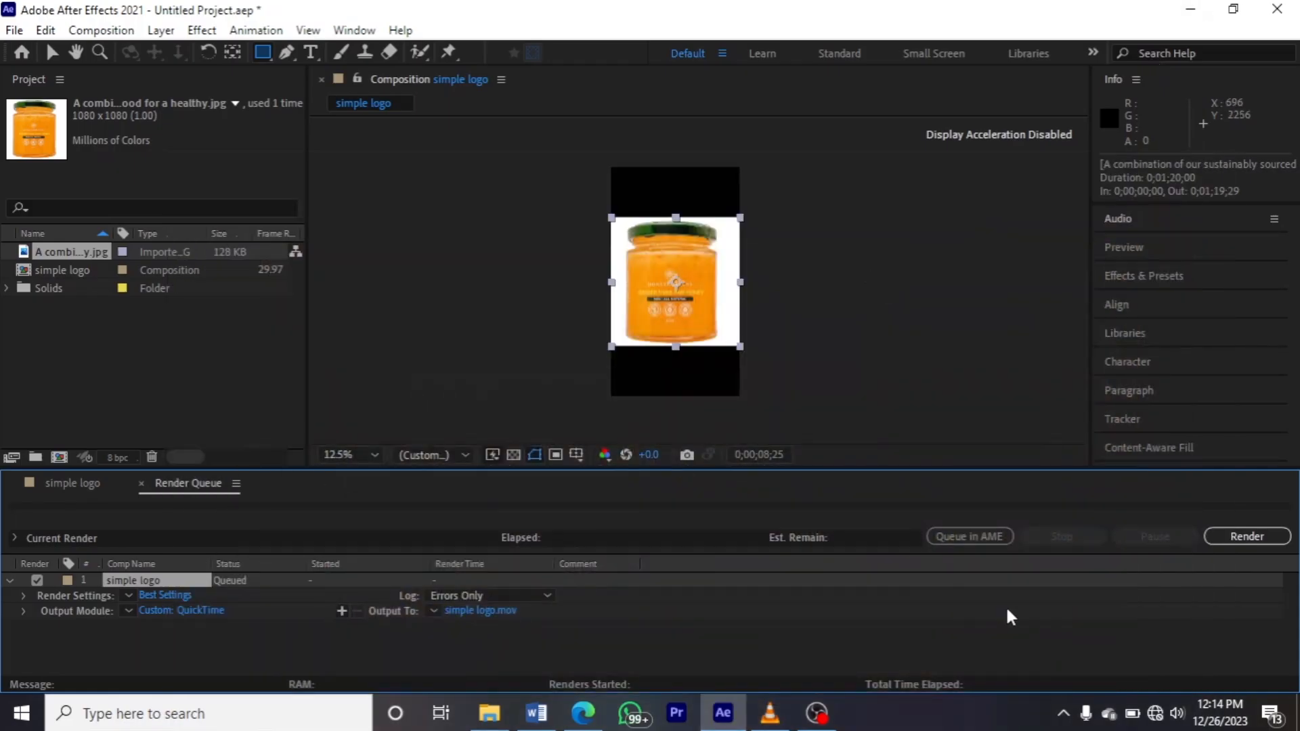